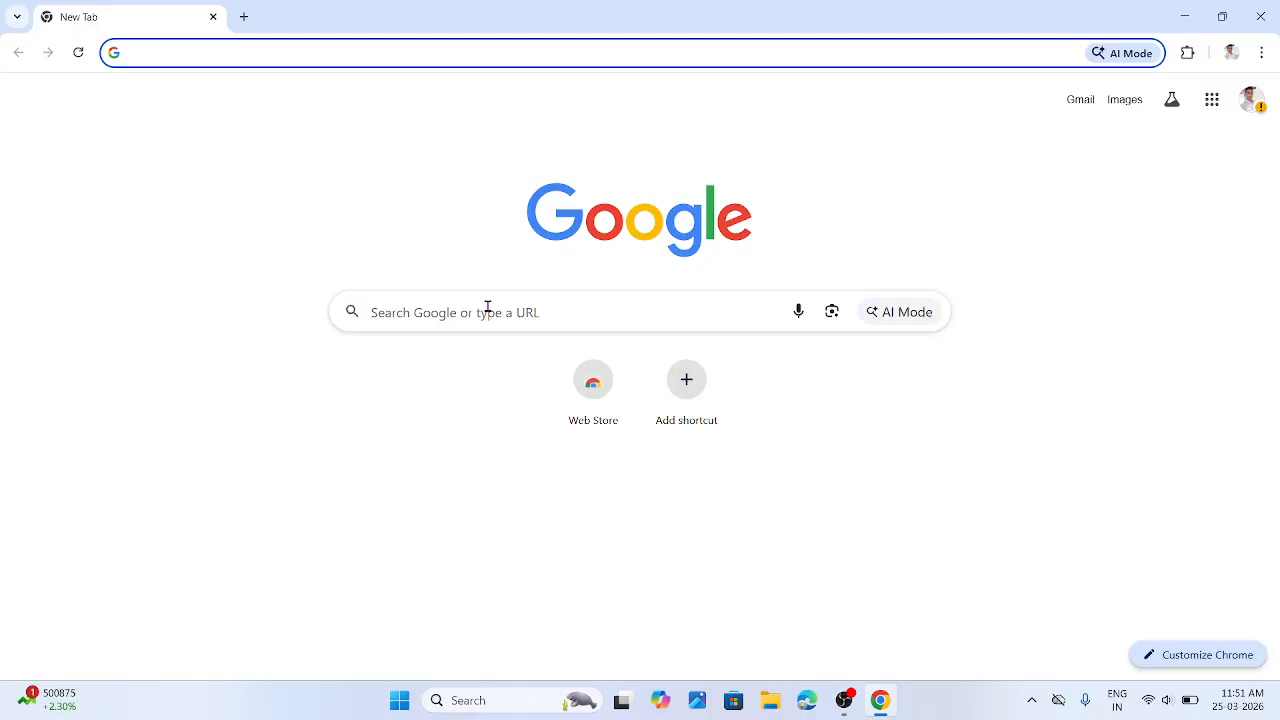
# Step: Search for e district odisha and open the CSC / Official User login page of the eDistrict Odisha portal
pyautogui.click(383, 54)
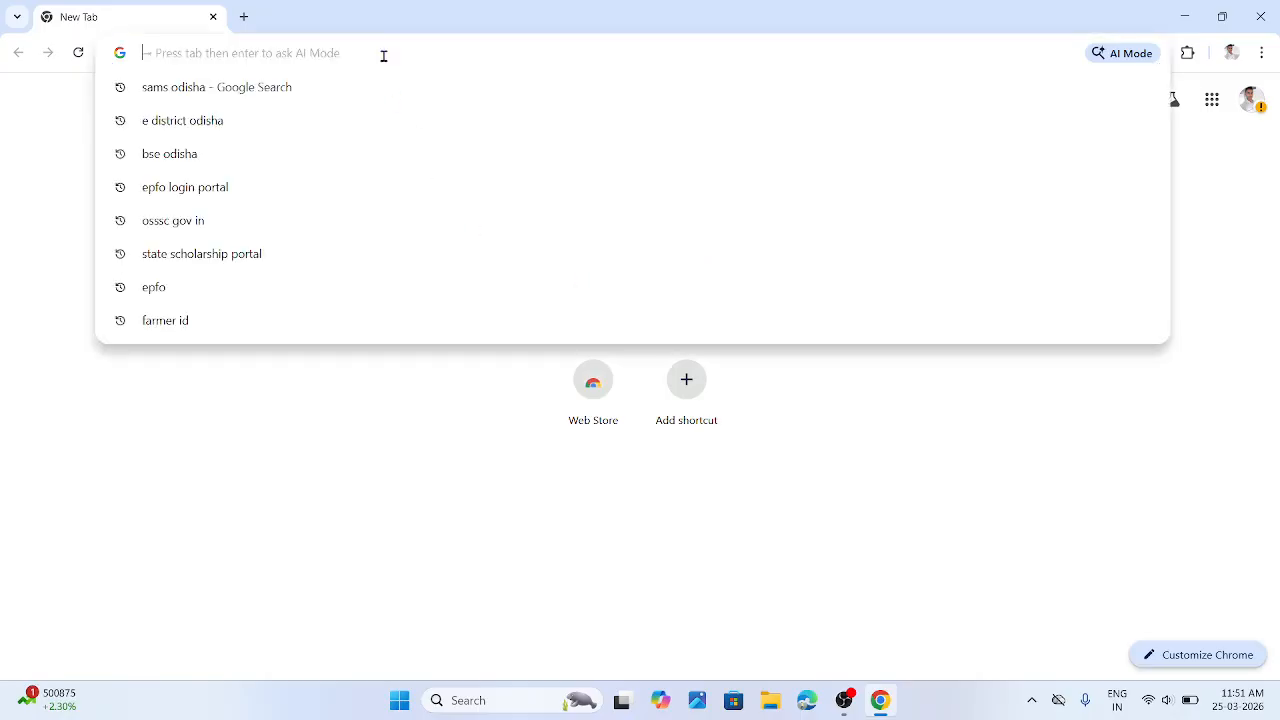
pyautogui.click(364, 120)
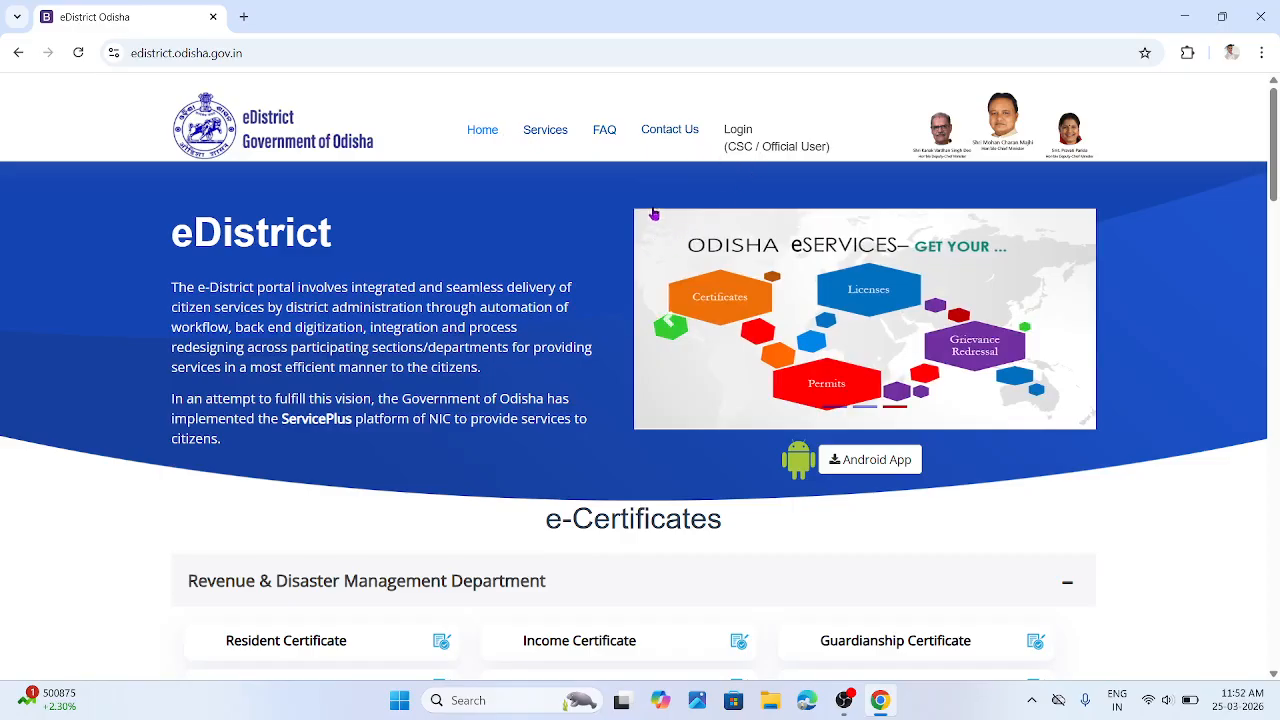
pyautogui.click(741, 135)
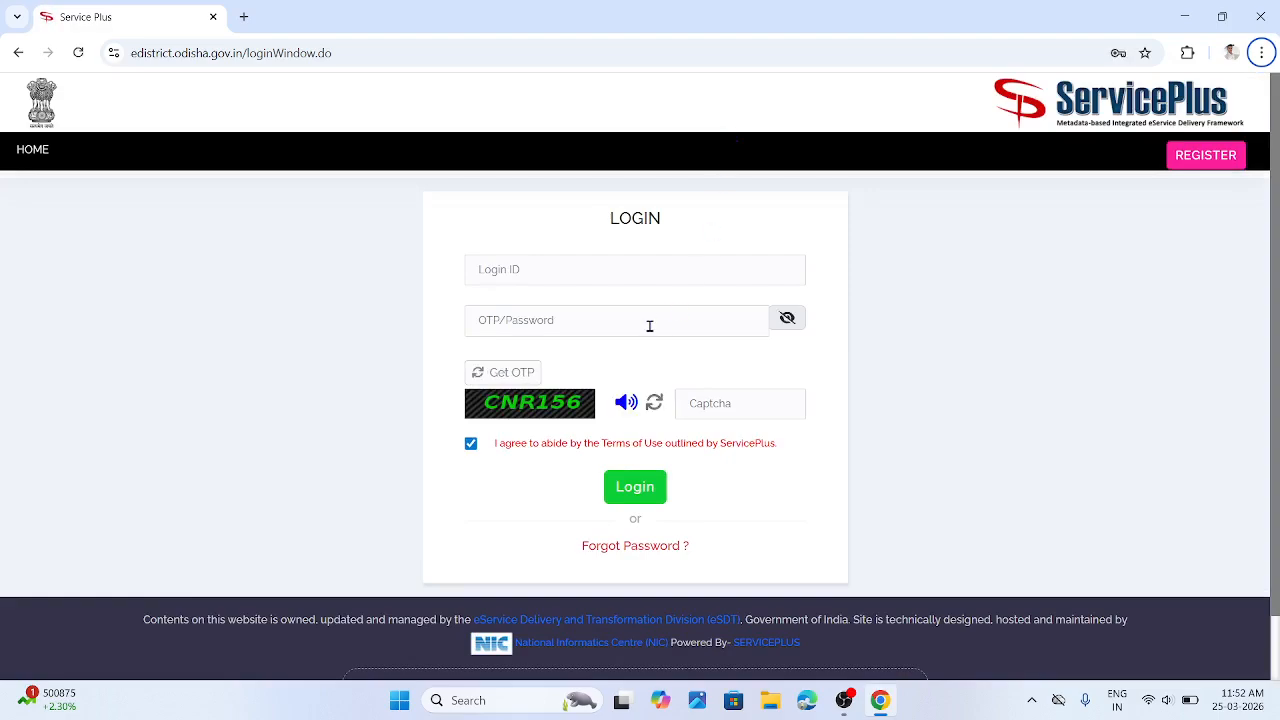
pyautogui.scroll(-1, 650, 326)
pyautogui.scroll(1, 650, 326)
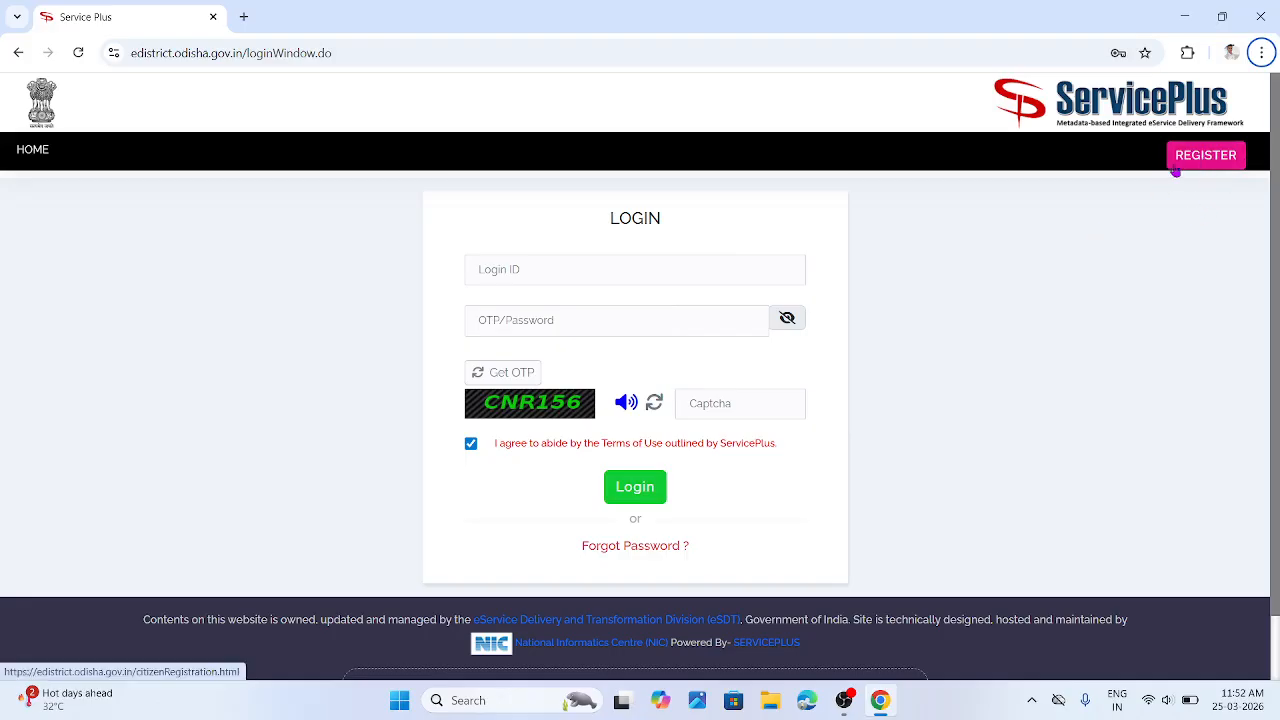
# Step: Open the citizen registration form and review its fields from full name through captcha
pyautogui.click(1208, 165)
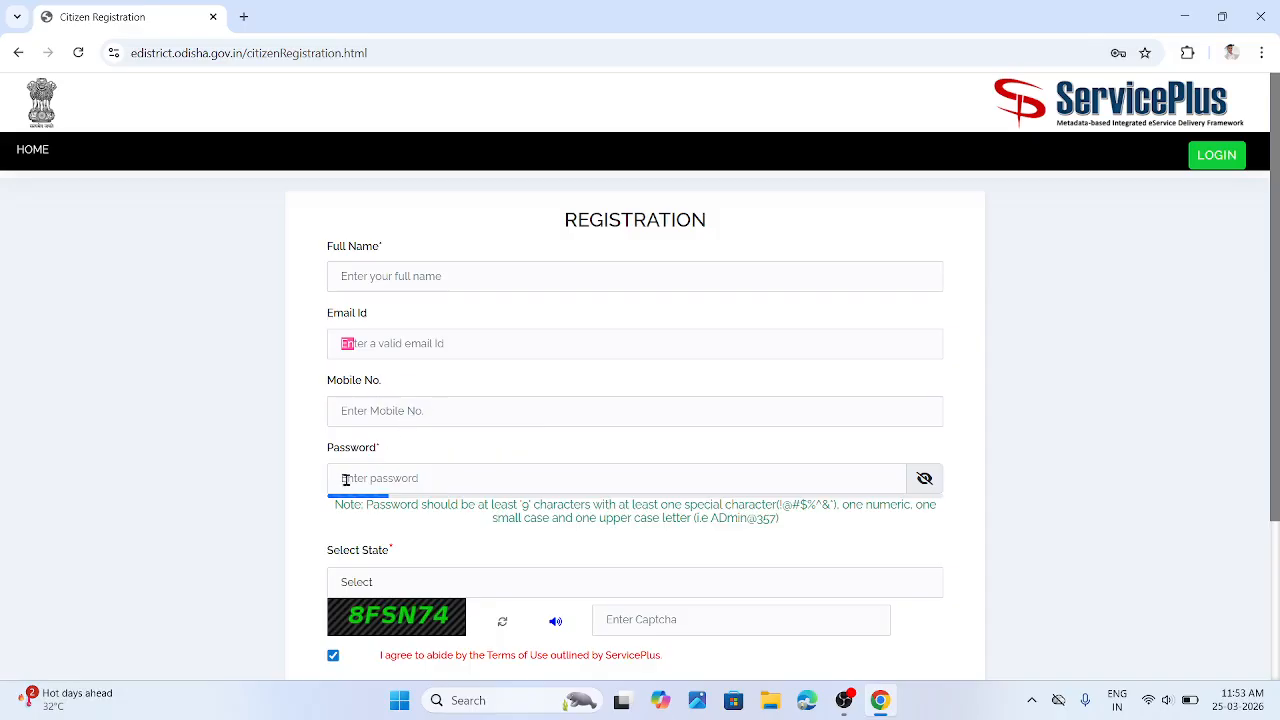
pyautogui.scroll(-2, 355, 478)
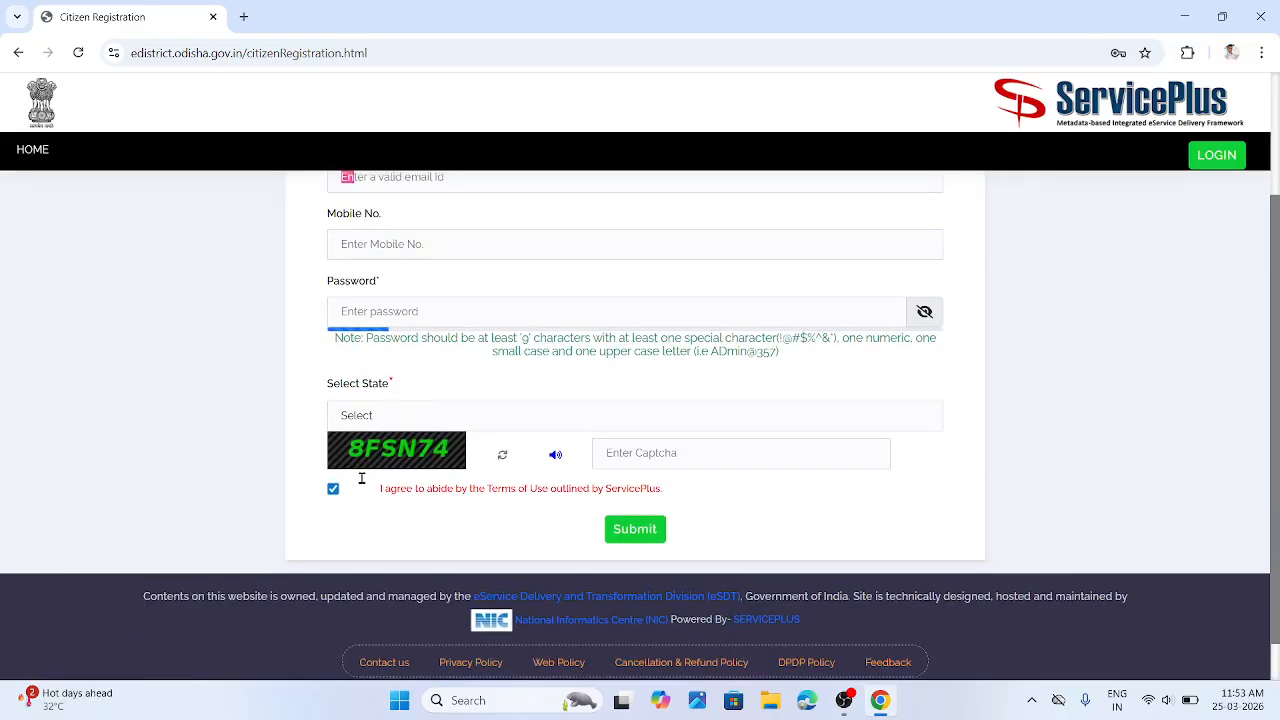
pyautogui.scroll(1, 390, 420)
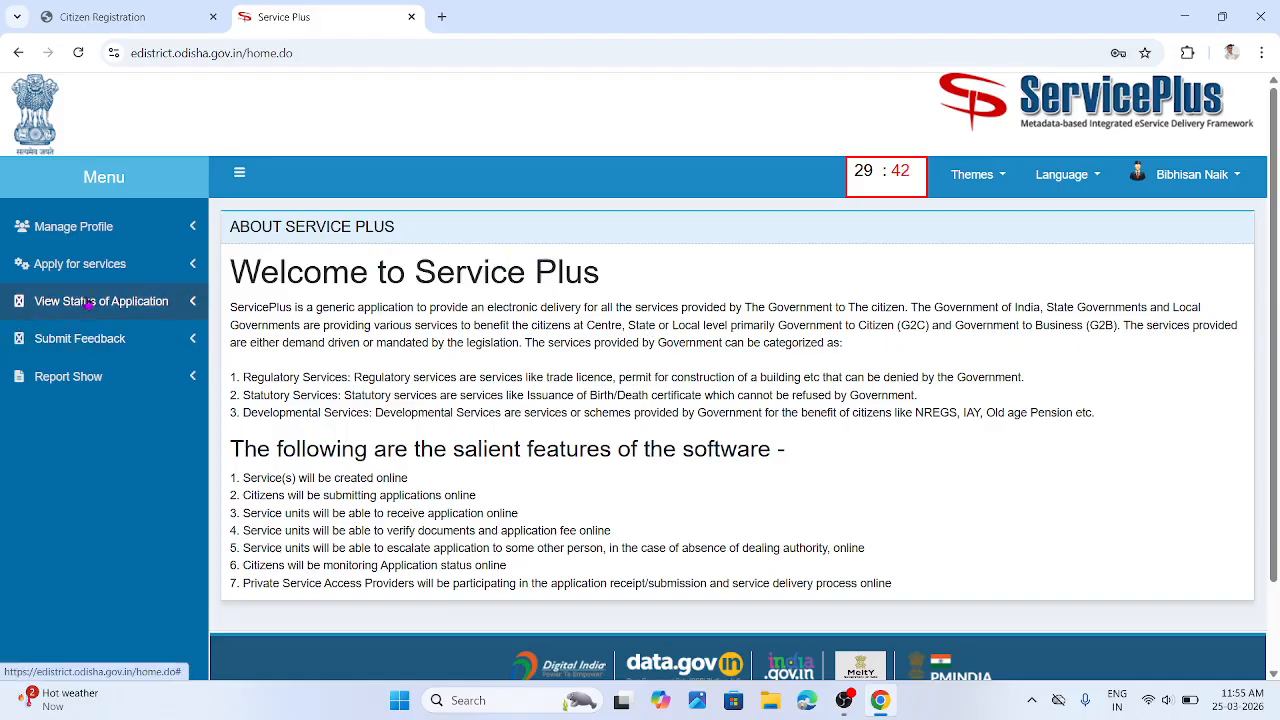
# Step: Filter all available services by RESID and open the application form for Issuance of Resident Certificate
pyautogui.click(90, 265)
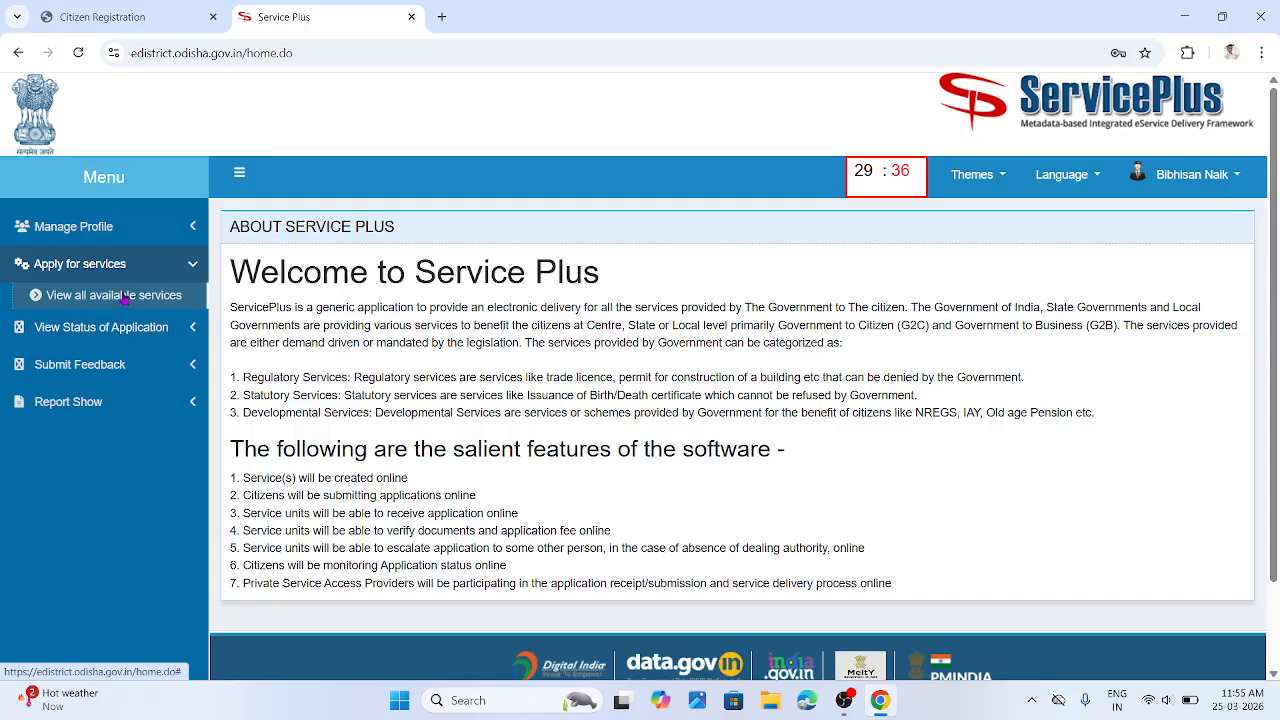
pyautogui.click(124, 298)
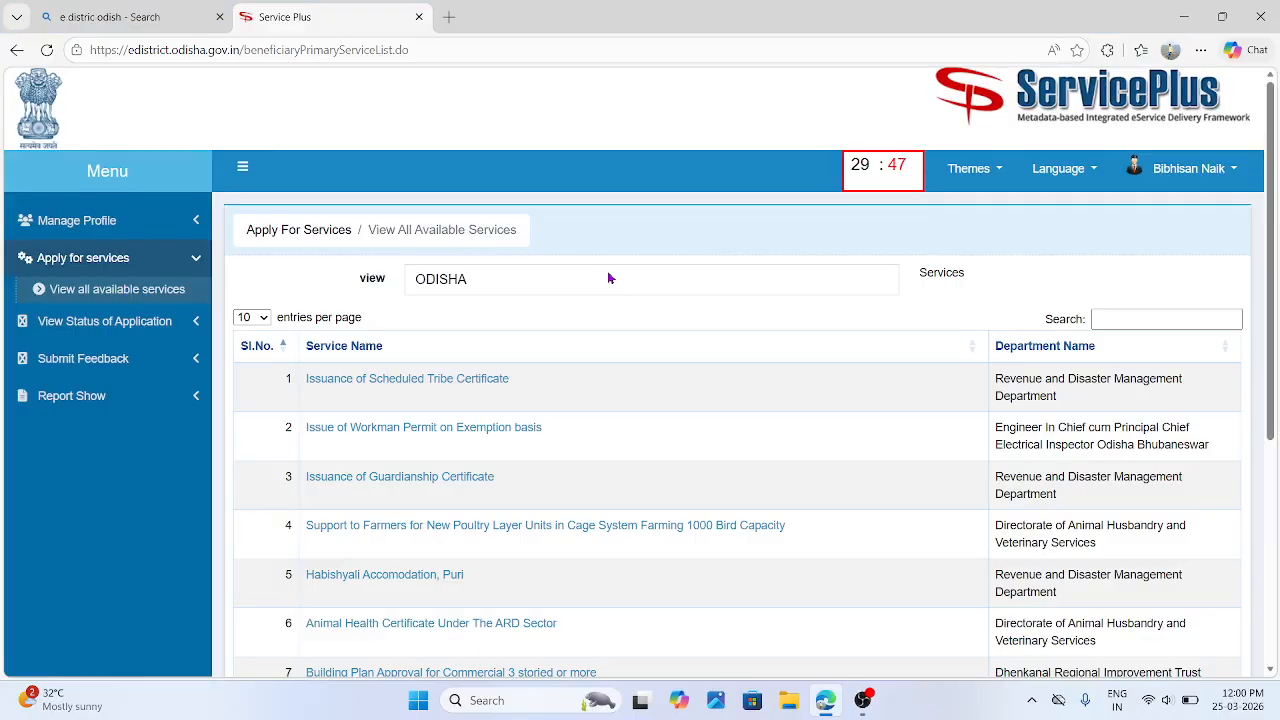
pyautogui.click(1126, 322)
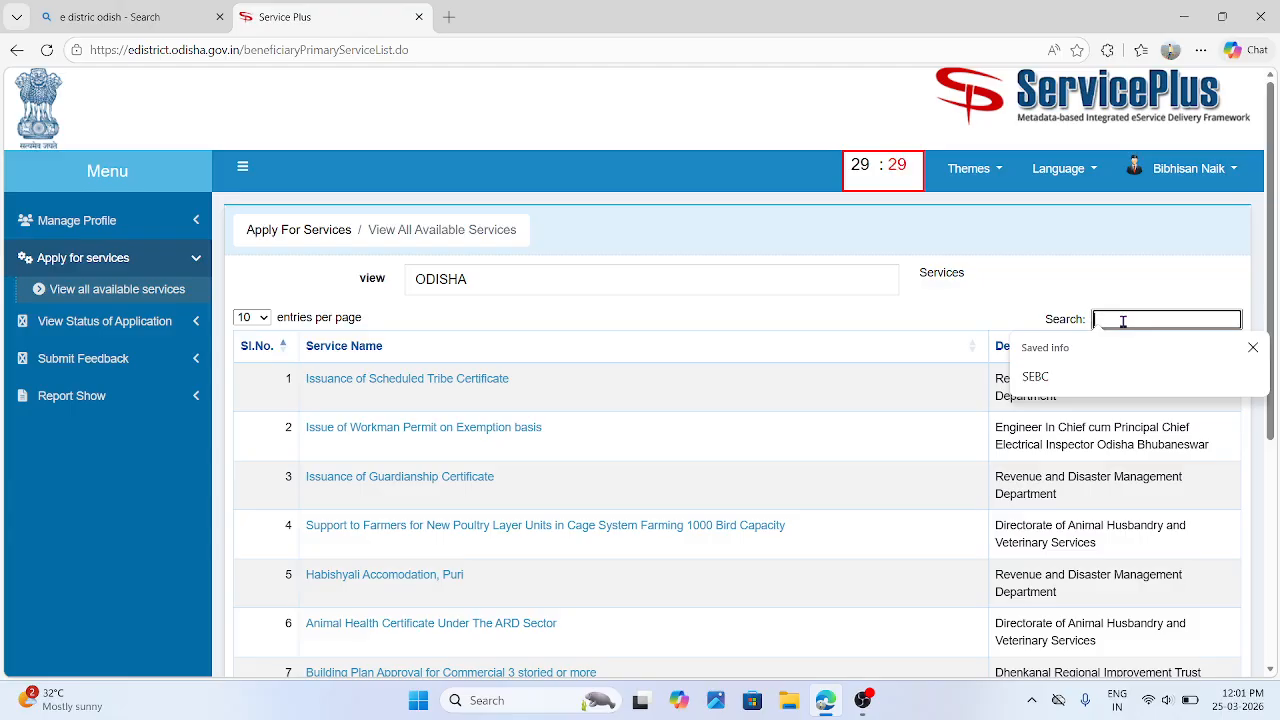
pyautogui.write('RE')
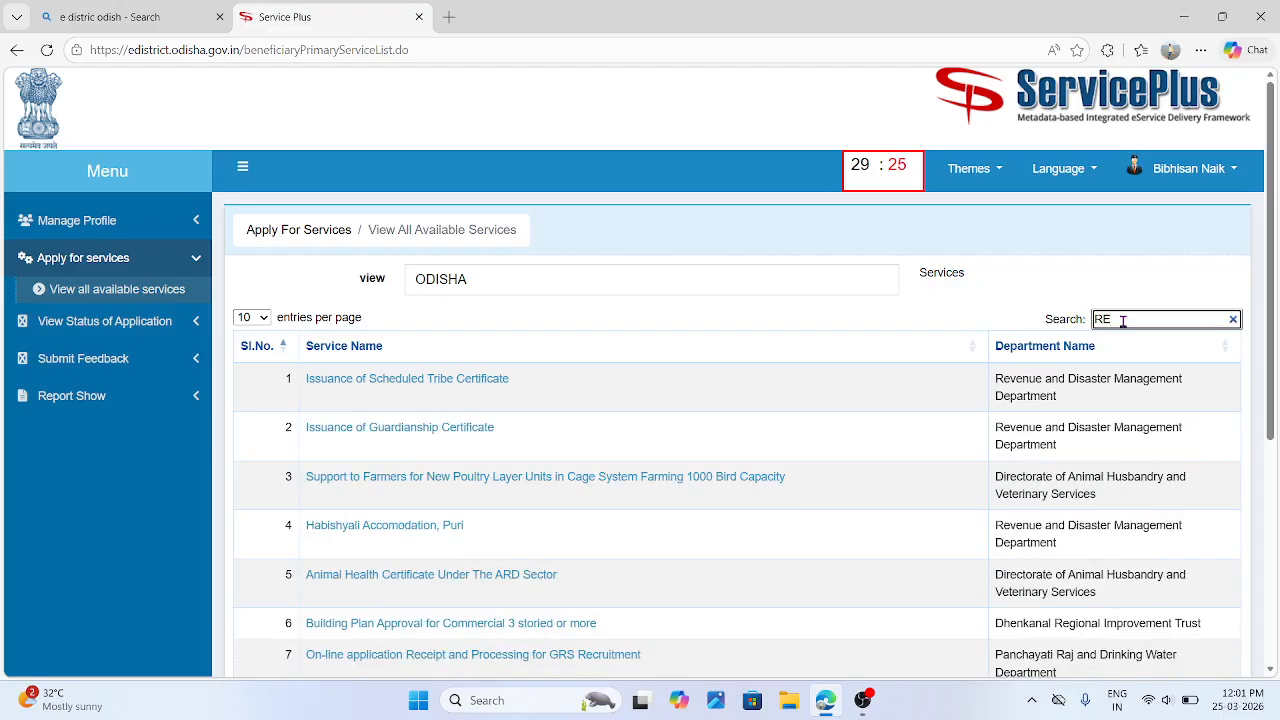
pyautogui.write('SID')
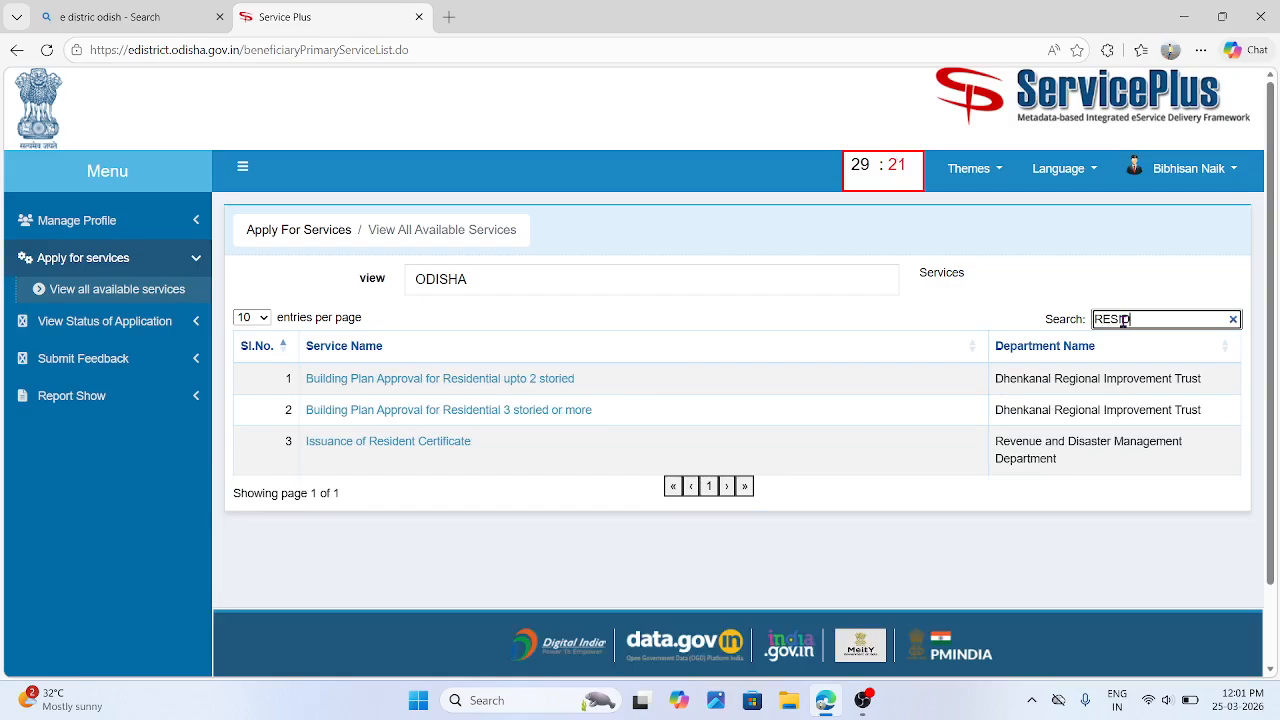
pyautogui.click(418, 443)
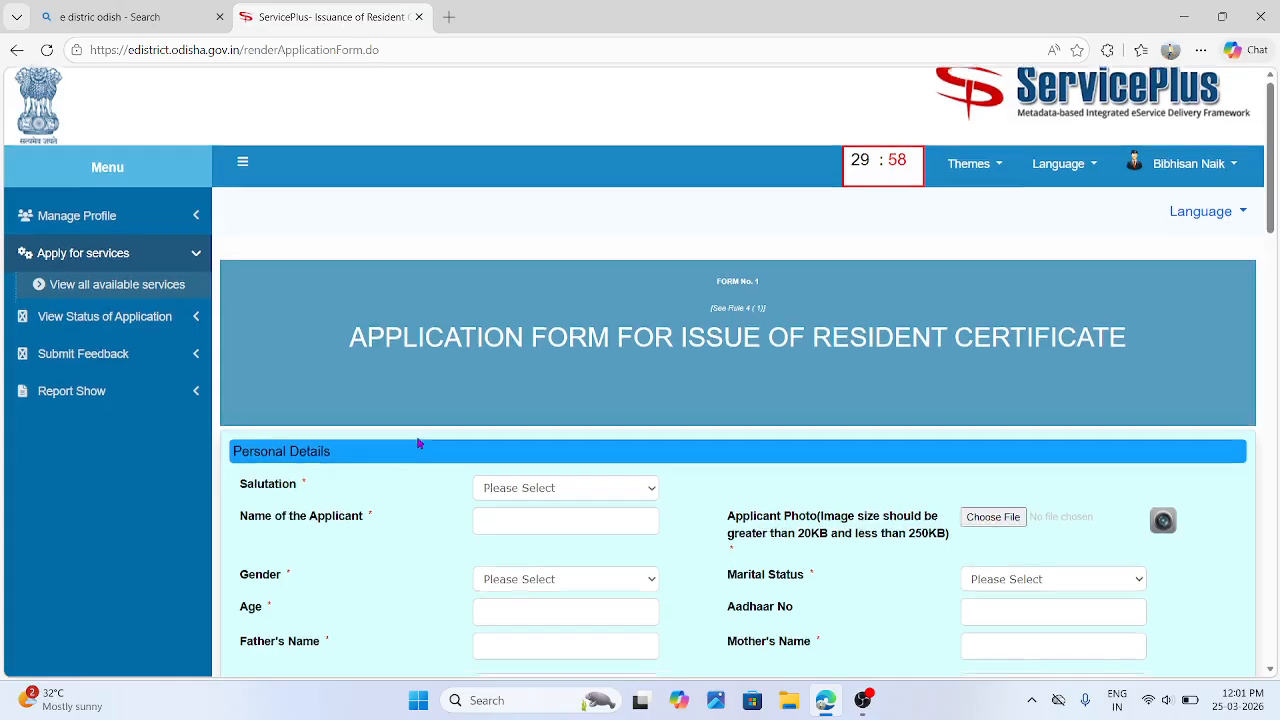
# Step: Examine the Salutation choices in the Personal Details section of the resident certificate form
pyautogui.scroll(-3, 418, 443)
pyautogui.scroll(2, 418, 443)
pyautogui.scroll(-2, 418, 443)
pyautogui.scroll(1, 418, 443)
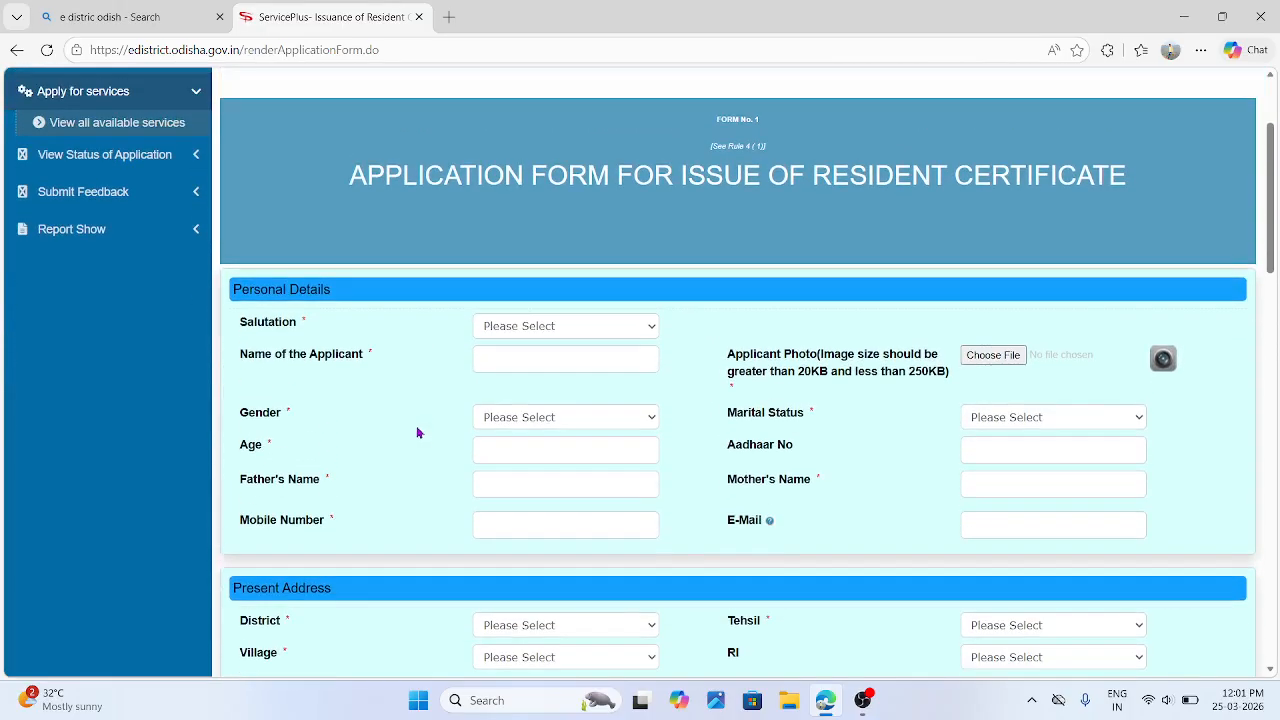
pyautogui.click(537, 329)
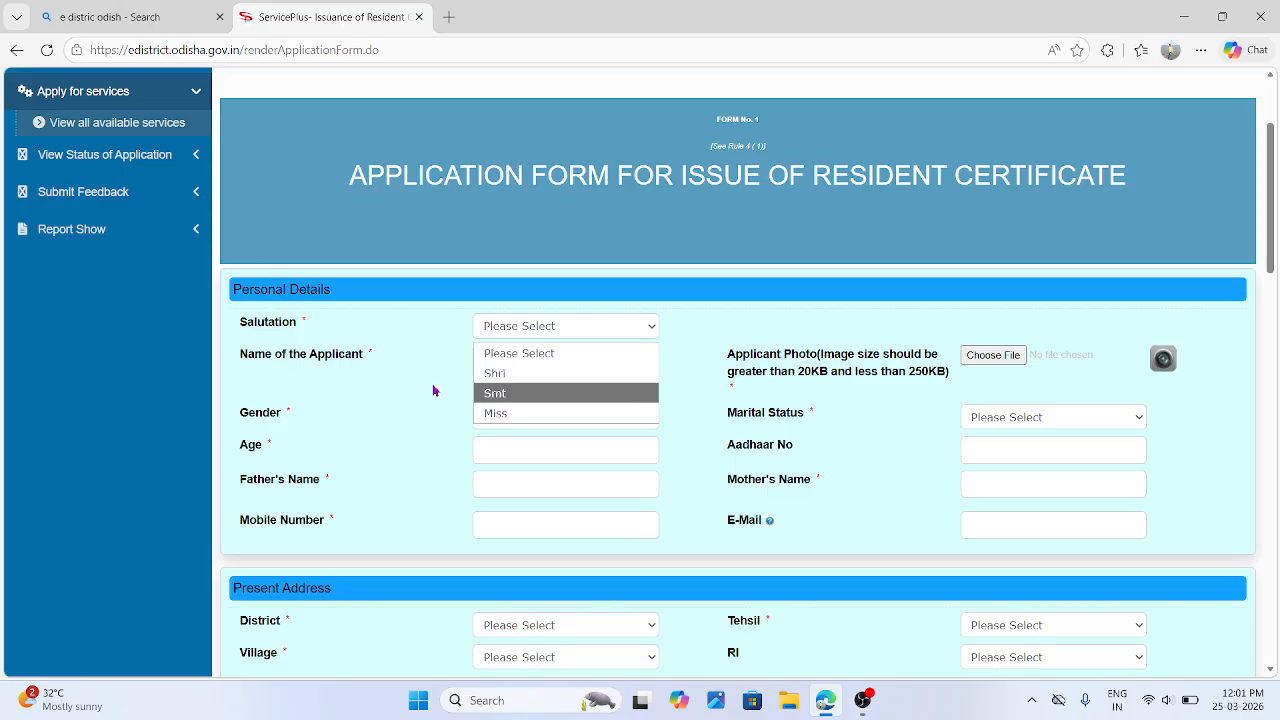
pyautogui.click(433, 390)
pyautogui.scroll(-3, 515, 371)
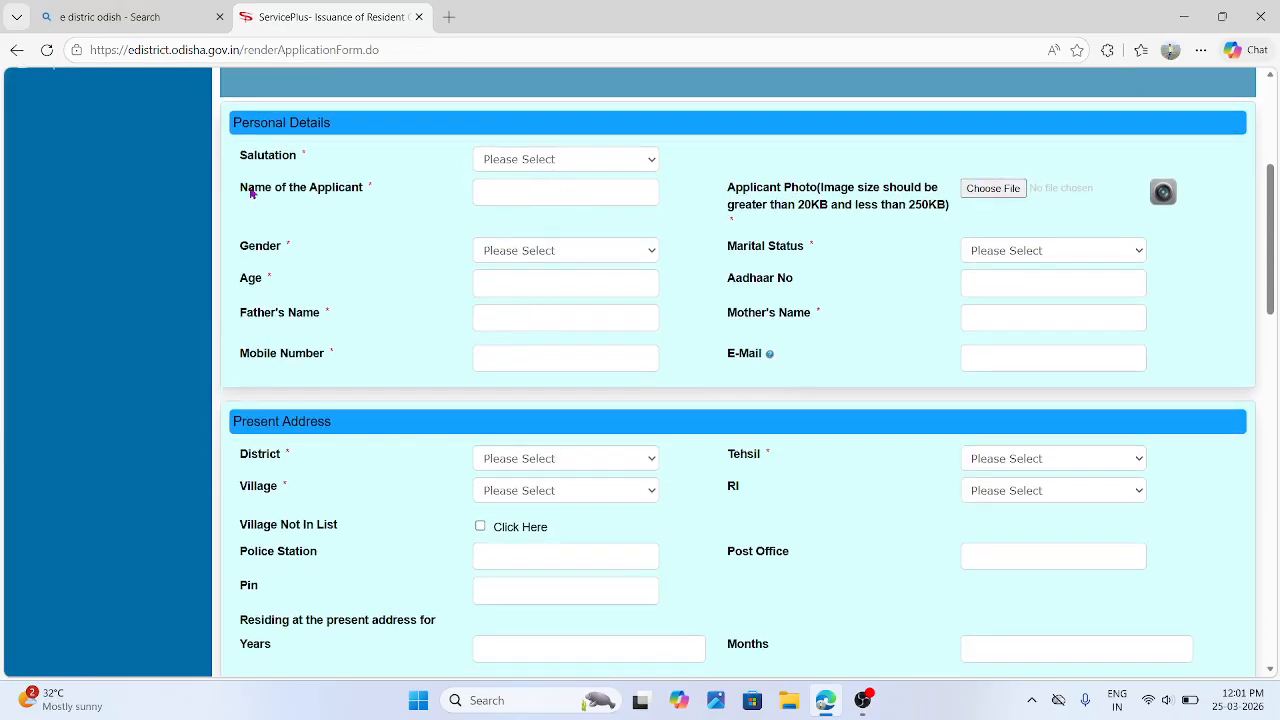
# Step: Examine the applicant name, gender, age, father's name and mobile number fields in Personal Details
pyautogui.moveTo(247, 192); pyautogui.dragTo(385, 201)
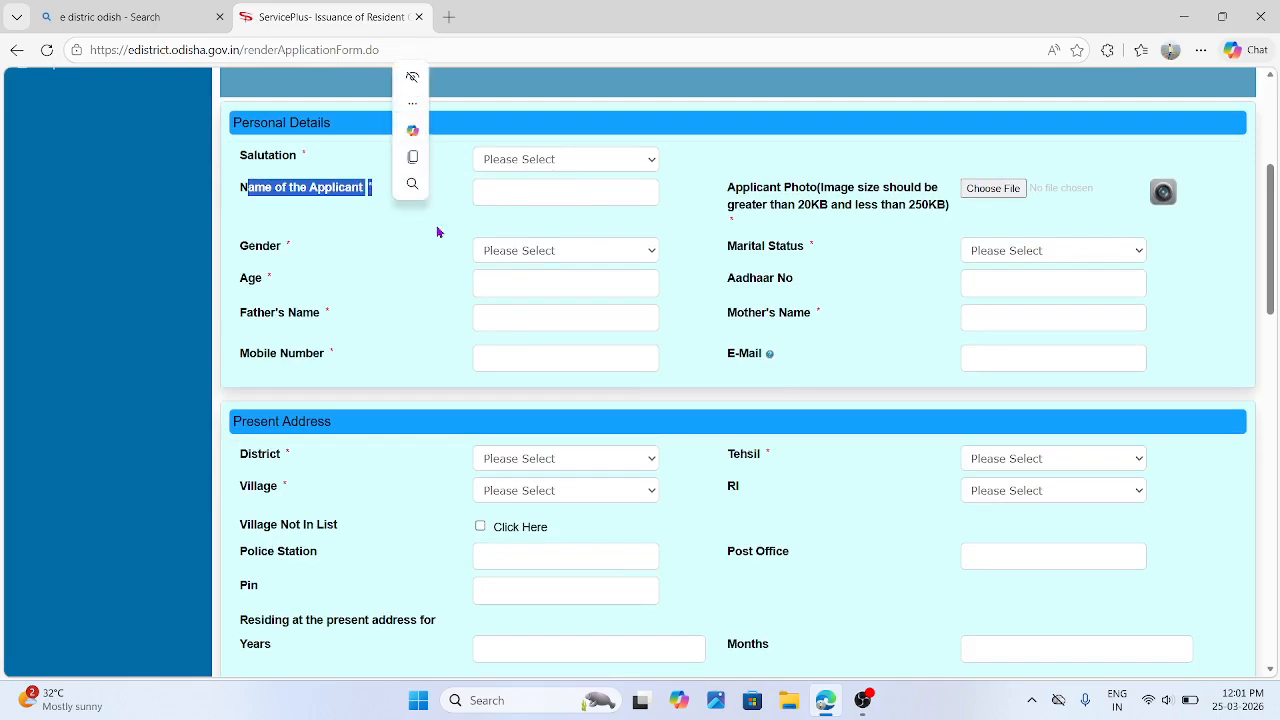
pyautogui.click(386, 246)
pyautogui.moveTo(250, 252); pyautogui.dragTo(285, 250)
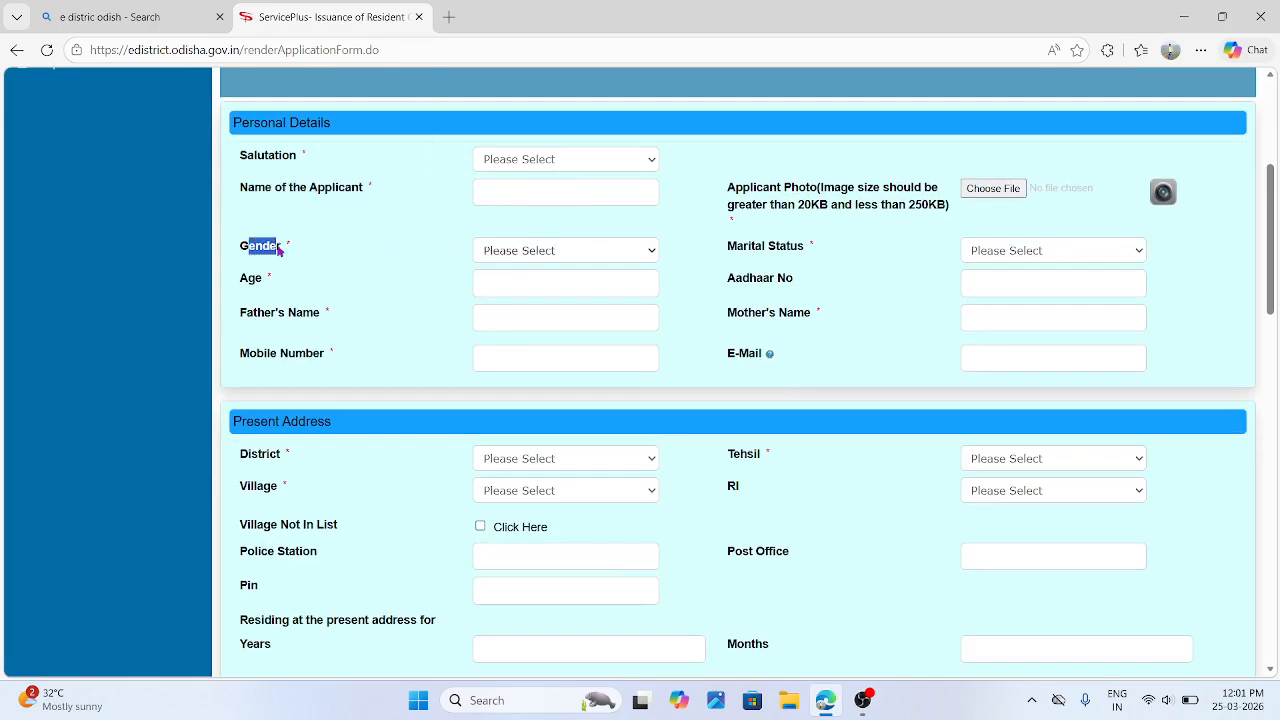
pyautogui.click(520, 251)
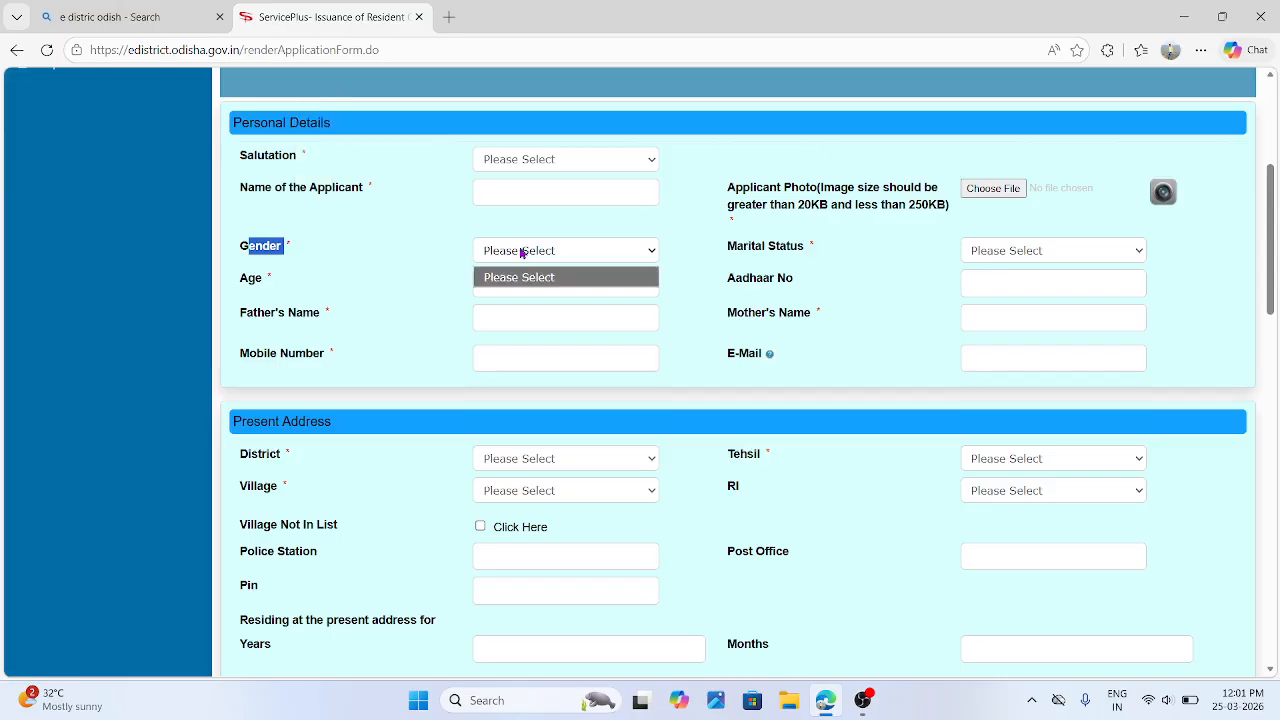
pyautogui.click(364, 284)
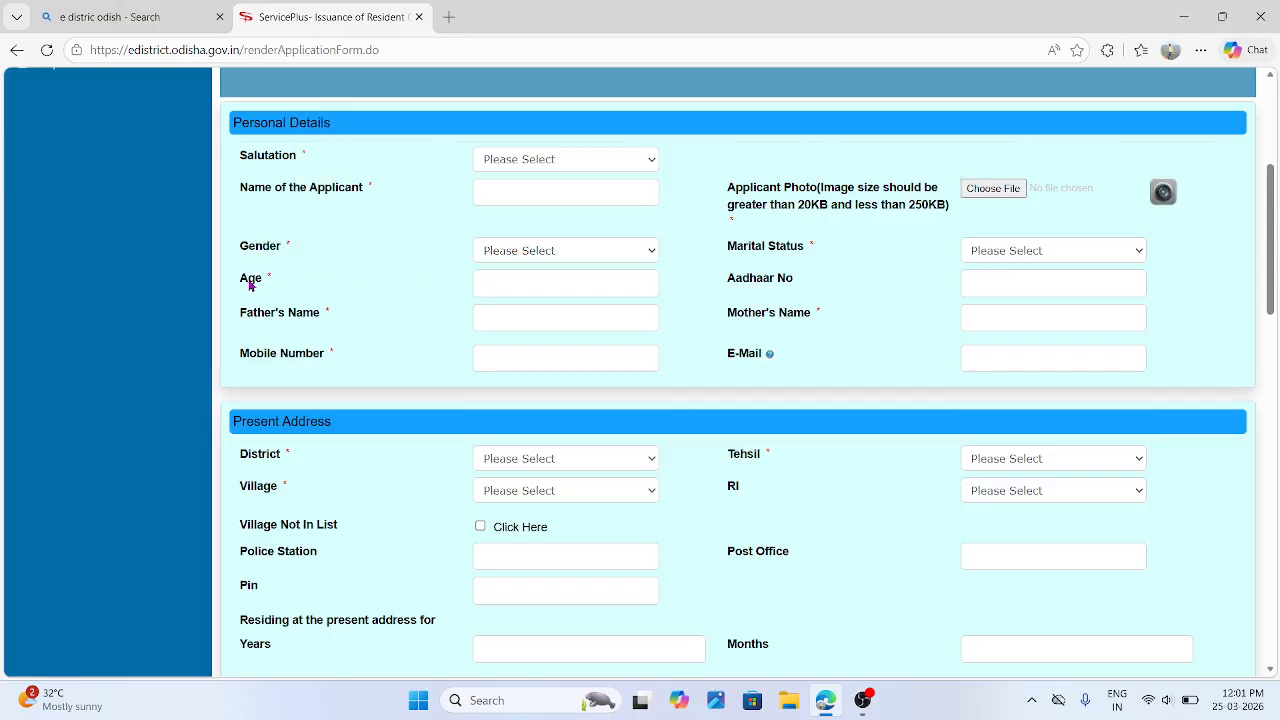
pyautogui.moveTo(247, 282); pyautogui.dragTo(266, 282)
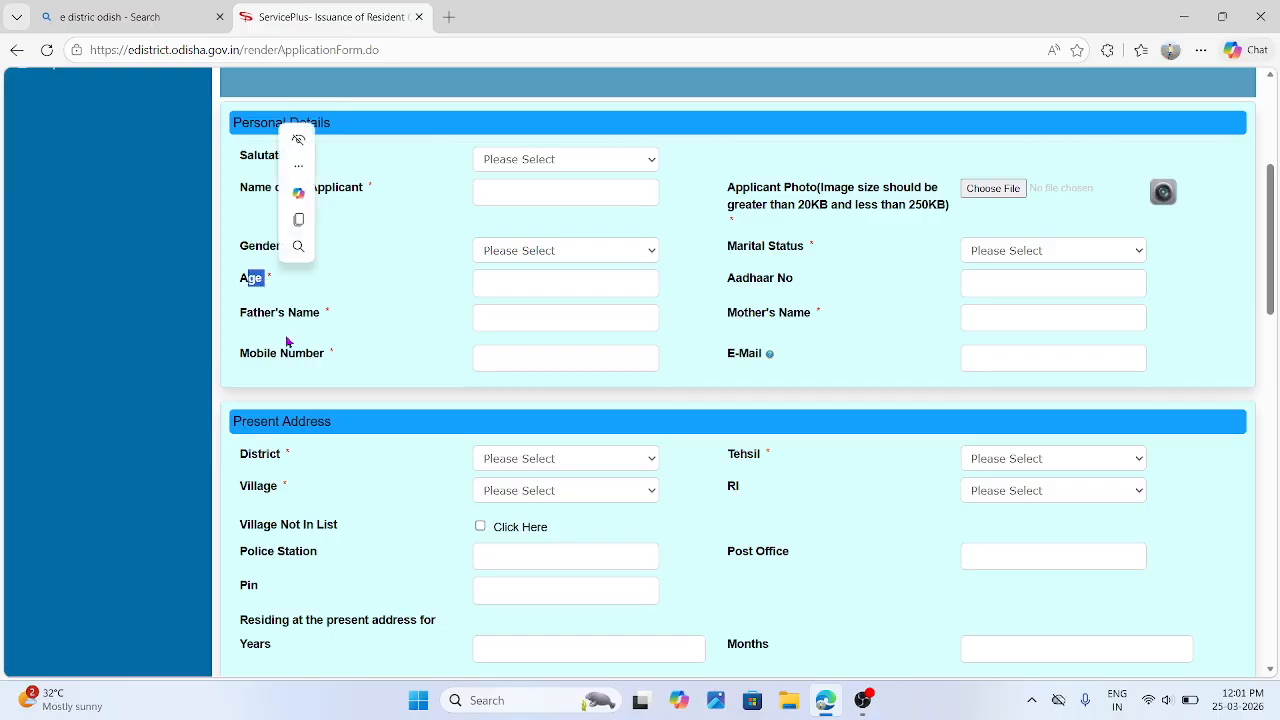
pyautogui.click(539, 317)
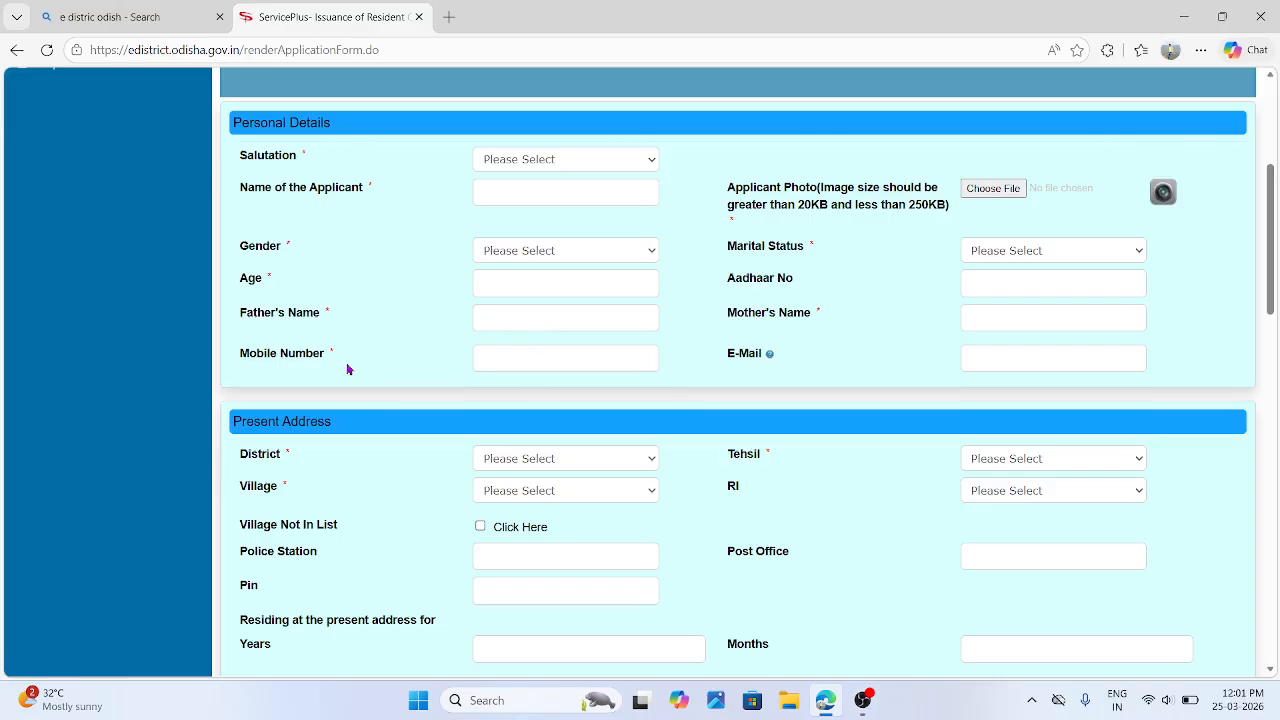
pyautogui.click(569, 365)
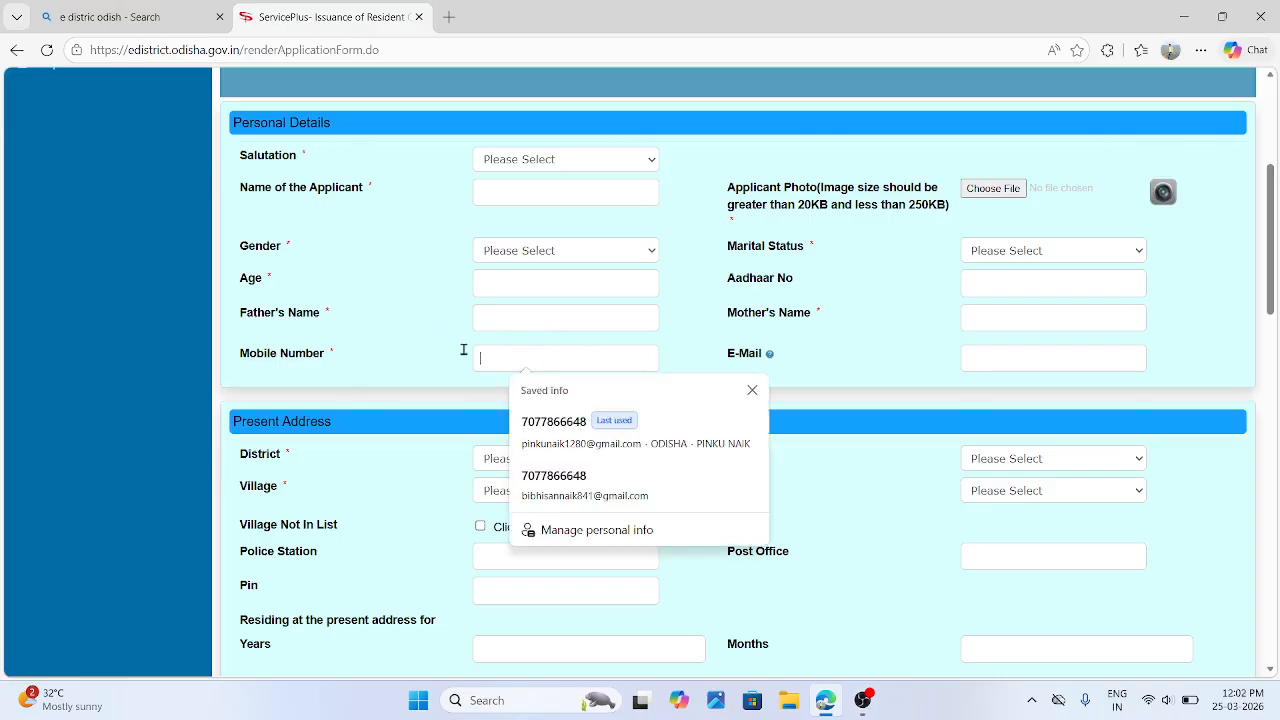
pyautogui.press('Escape')
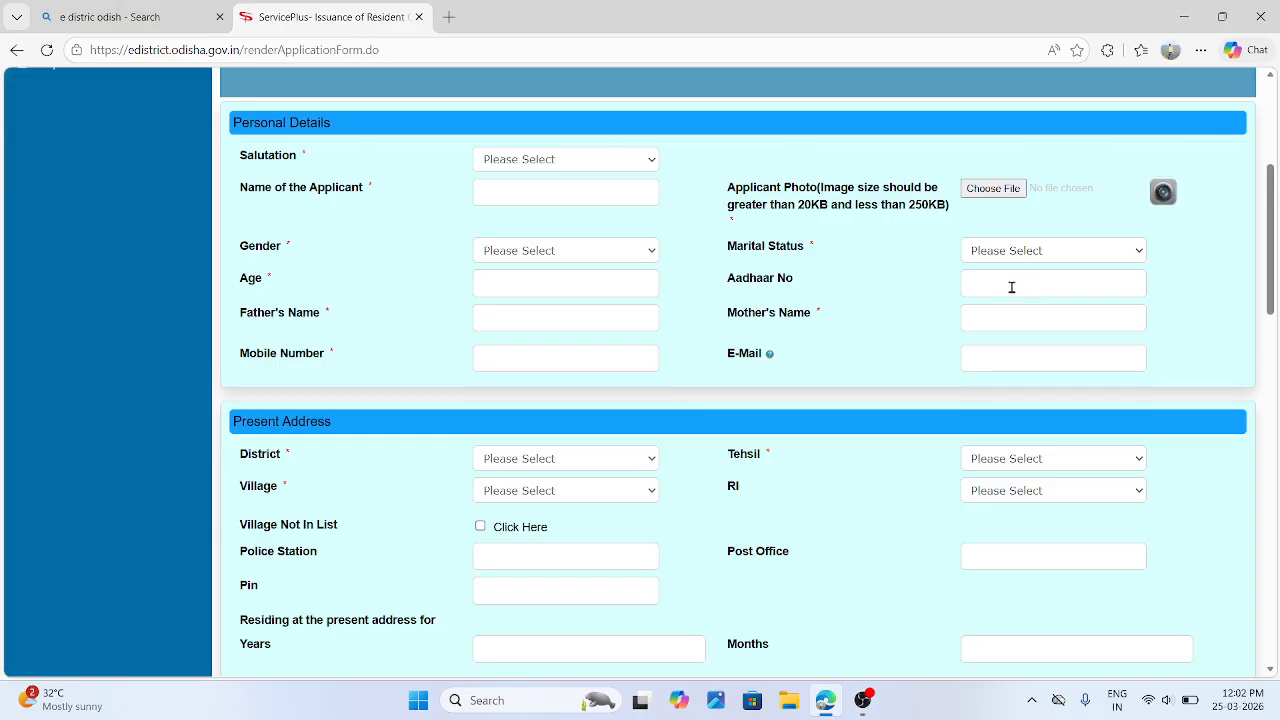
# Step: Examine the Aadhaar, mother's name, e-mail and applicant photo fields, including the photo's file size requirement
pyautogui.moveTo(728, 280); pyautogui.dragTo(812, 316)
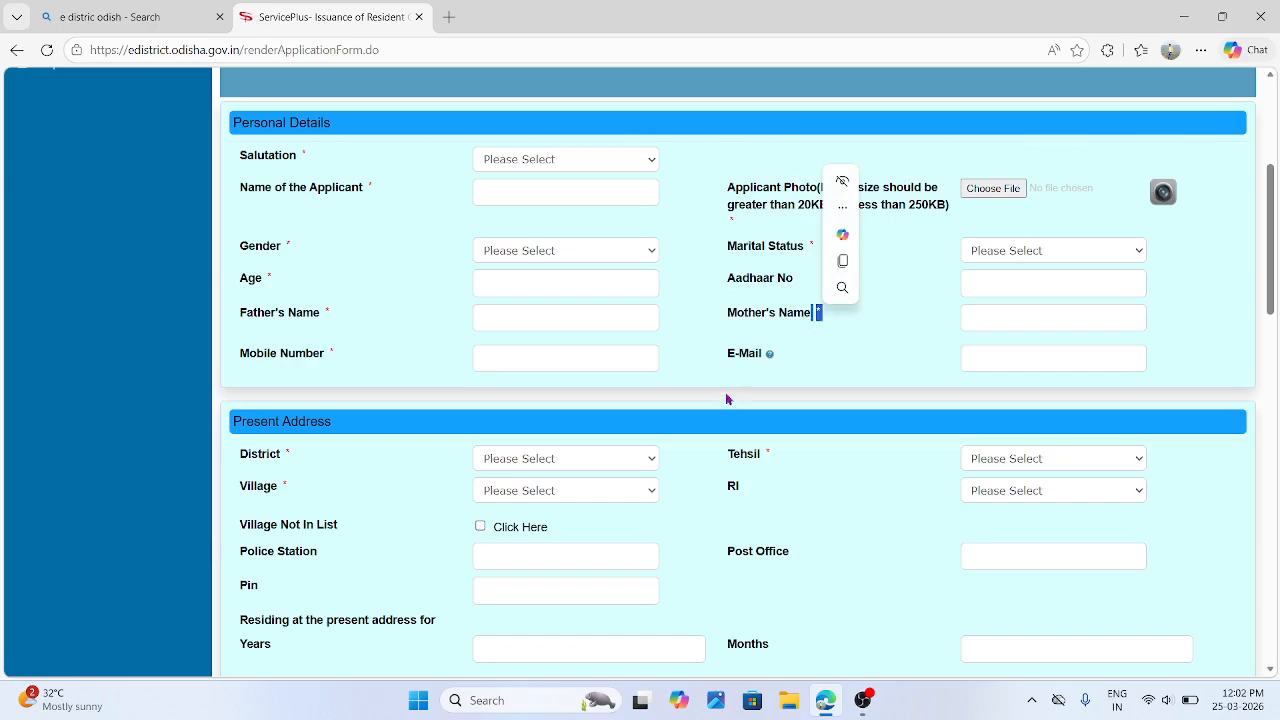
pyautogui.moveTo(736, 361); pyautogui.dragTo(788, 360)
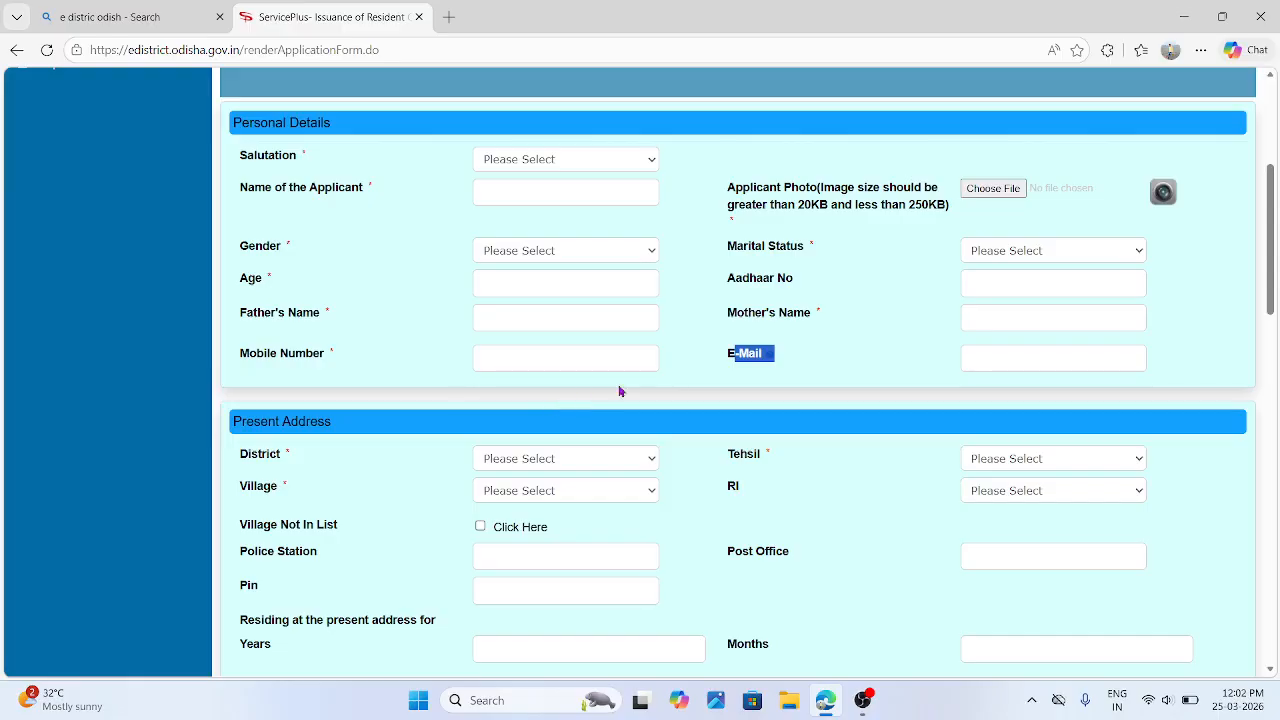
pyautogui.moveTo(733, 196); pyautogui.dragTo(916, 235)
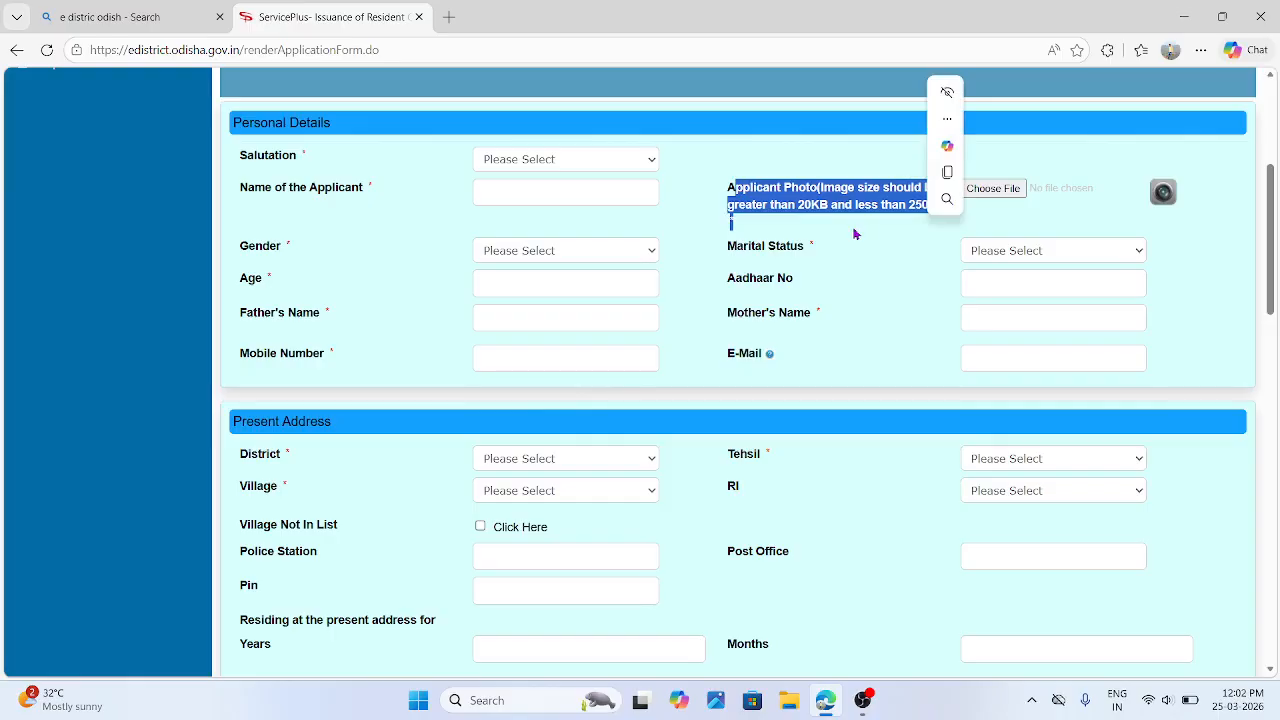
pyautogui.click(904, 233)
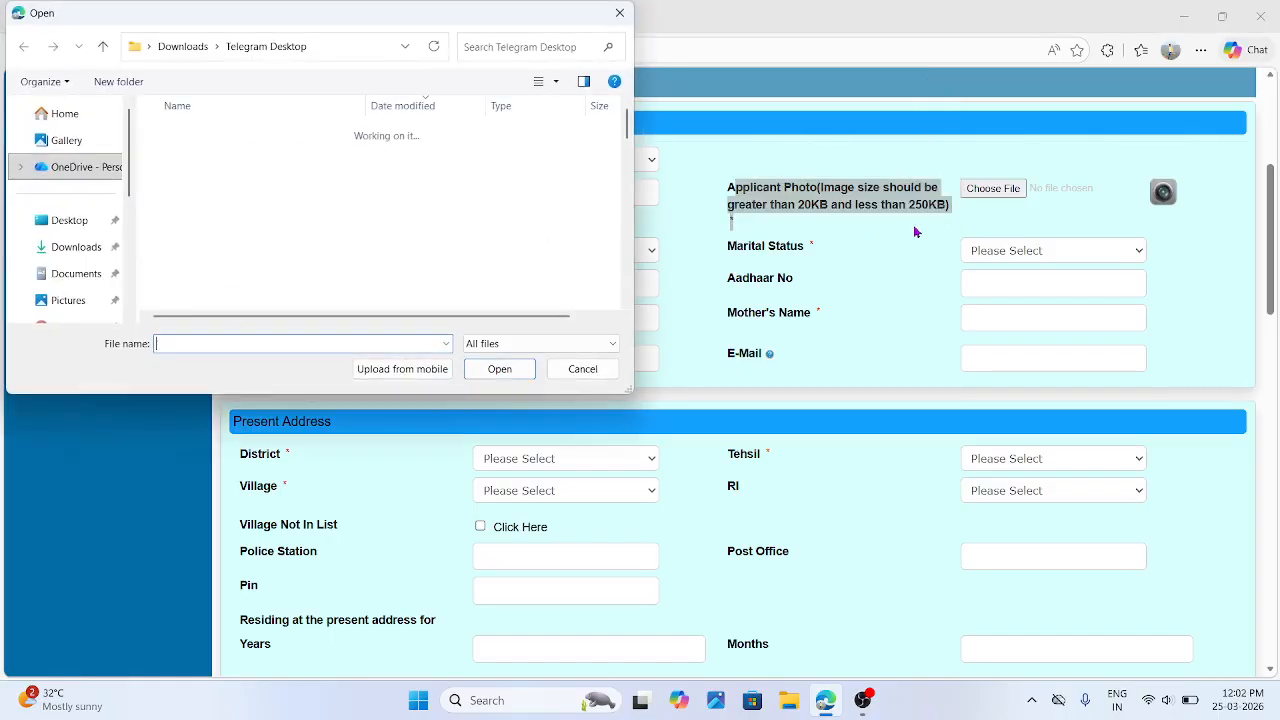
pyautogui.click(622, 22)
# Step: Examine the District and Tehsil choices in the Present Address section
pyautogui.scroll(-3, 830, 255)
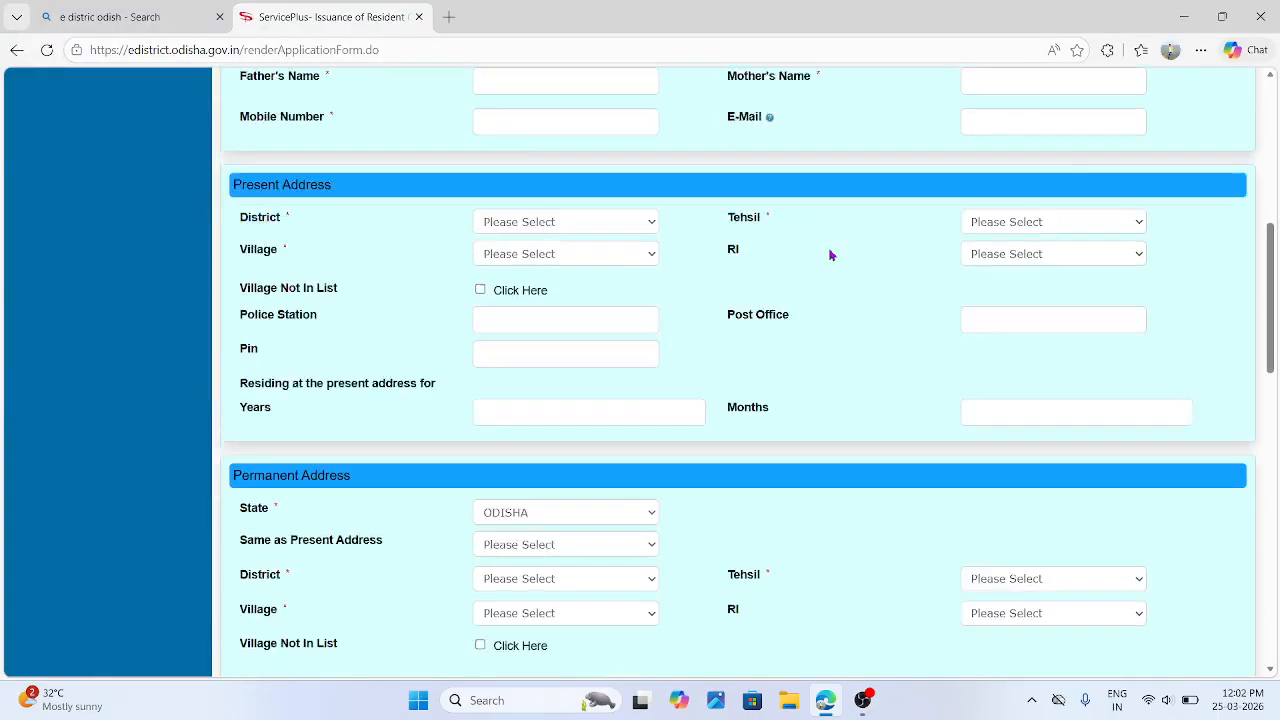
pyautogui.scroll(-1, 830, 255)
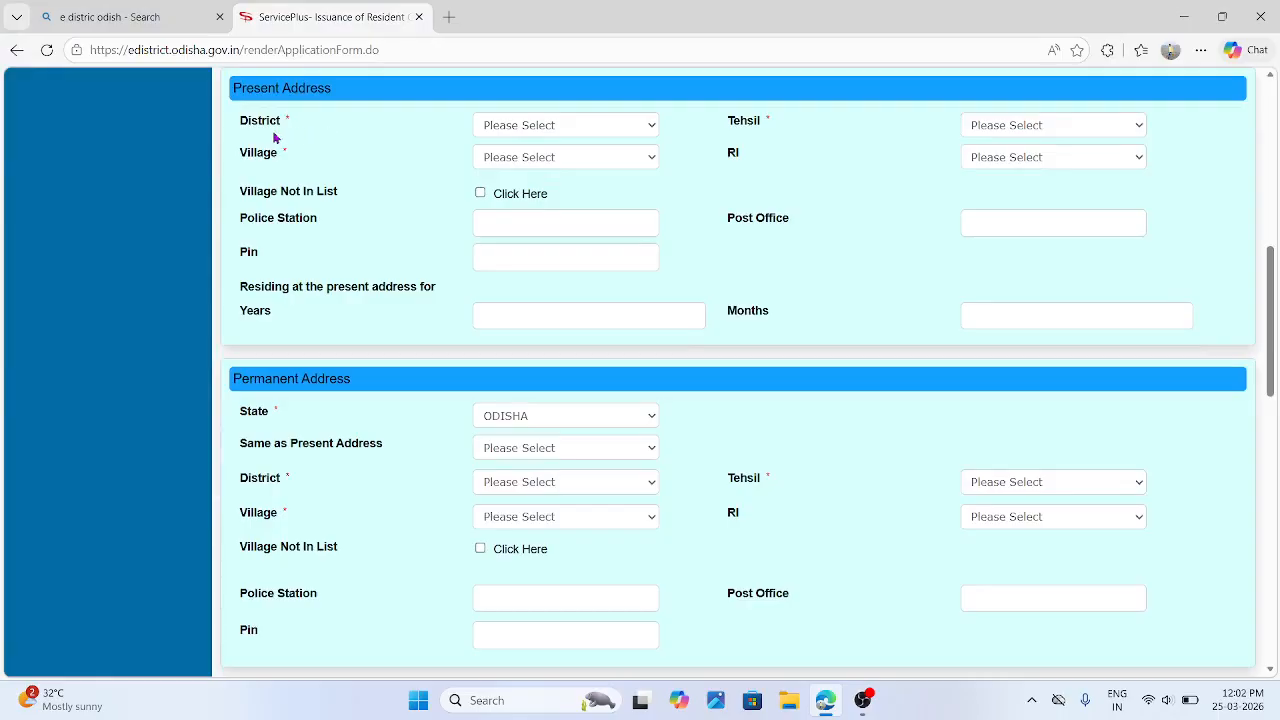
pyautogui.click(531, 130)
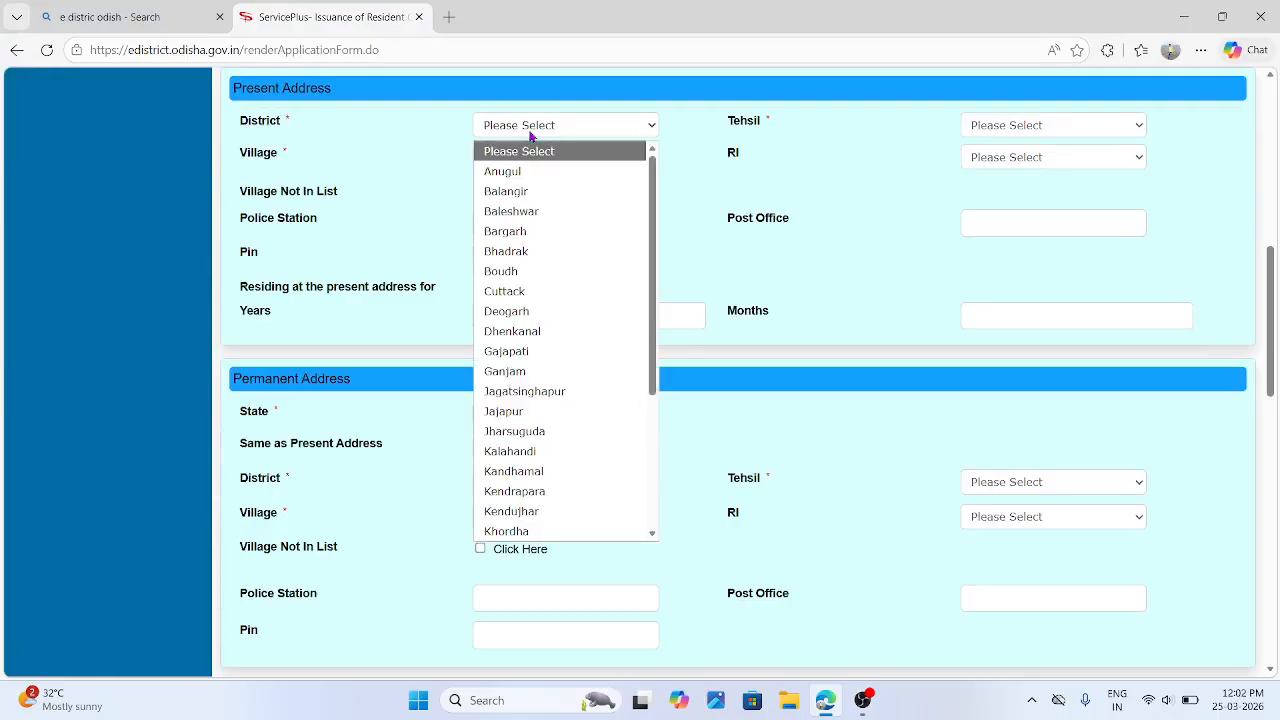
pyautogui.click(437, 142)
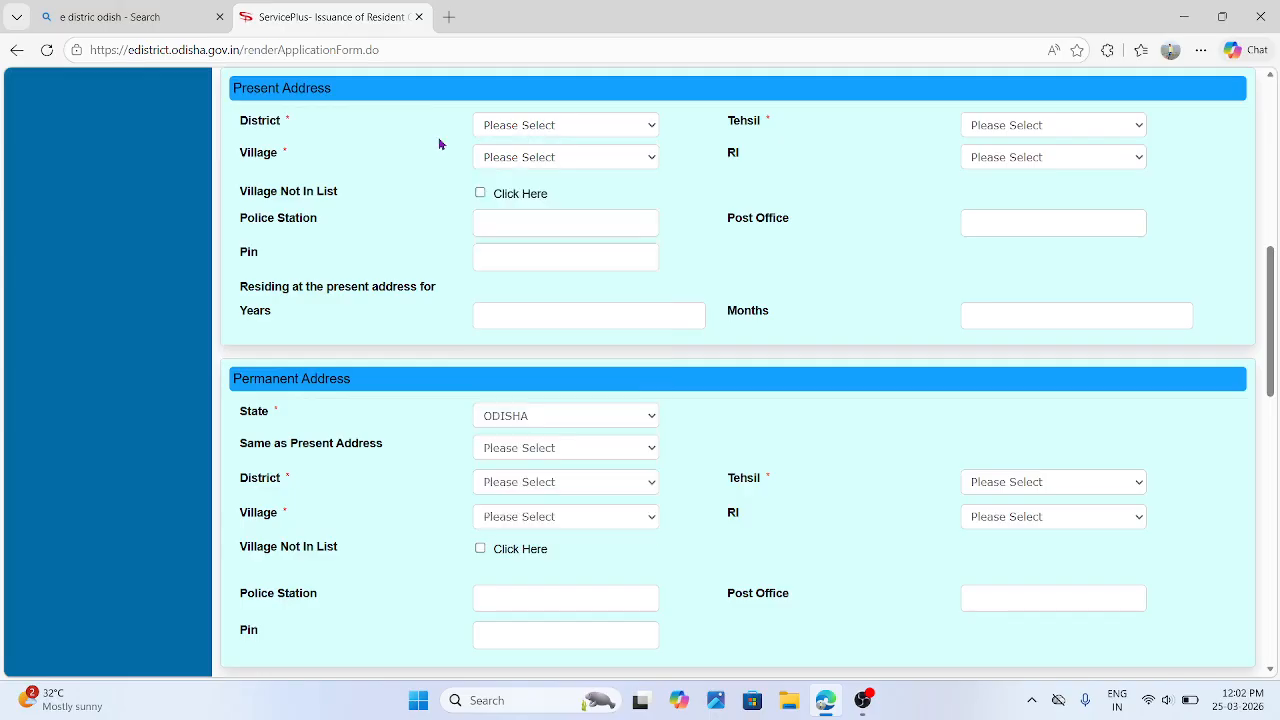
pyautogui.click(1005, 129)
pyautogui.click(842, 152)
# Step: Mark the present address village as not in the list and review the Pin and length-of-residence fields
pyautogui.click(480, 192)
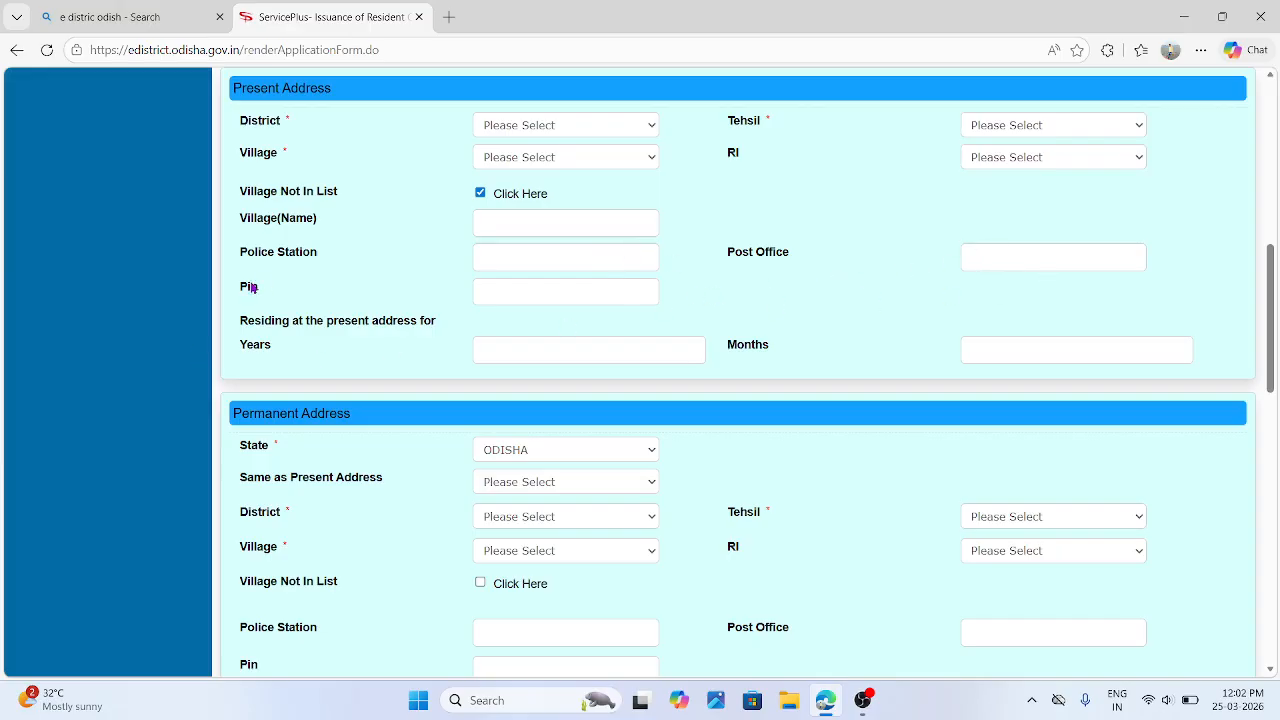
pyautogui.moveTo(252, 288); pyautogui.dragTo(300, 288)
pyautogui.tripleClick(508, 318)
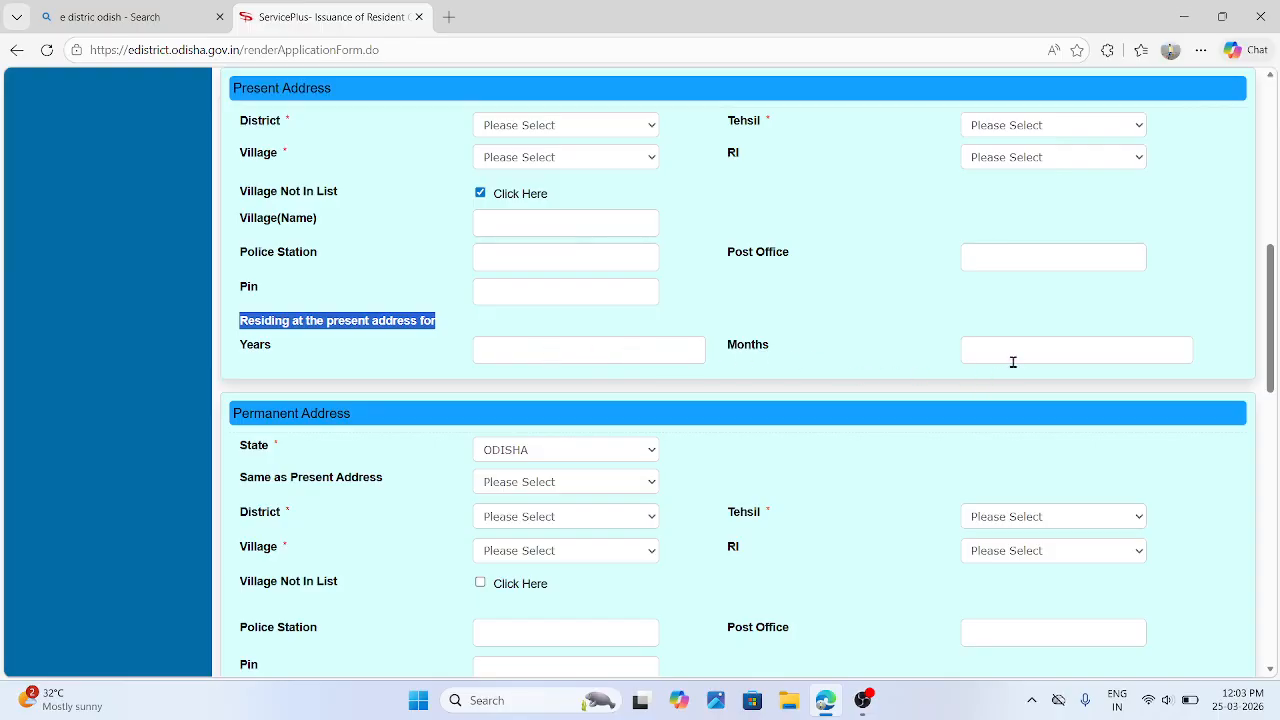
pyautogui.click(399, 369)
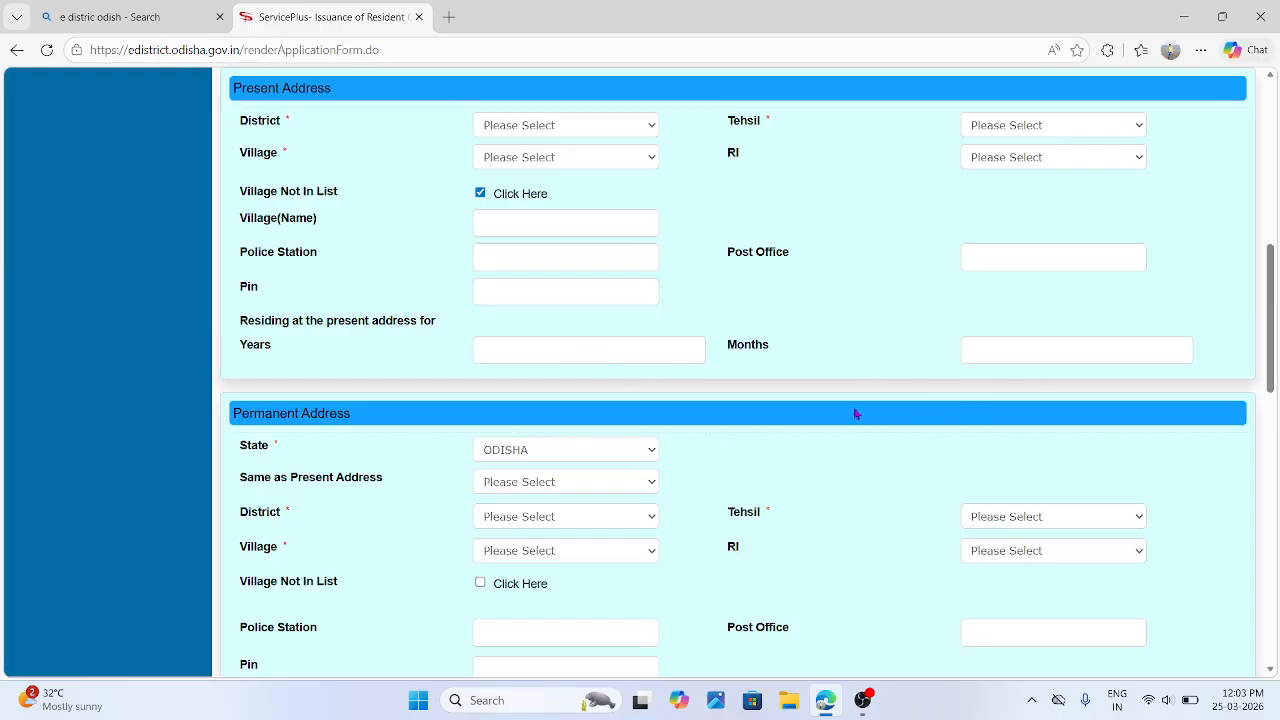
# Step: Check the Same as Present Address options in the Permanent Address section, leaving them unselected, and review the District field
pyautogui.scroll(-3, 635, 413)
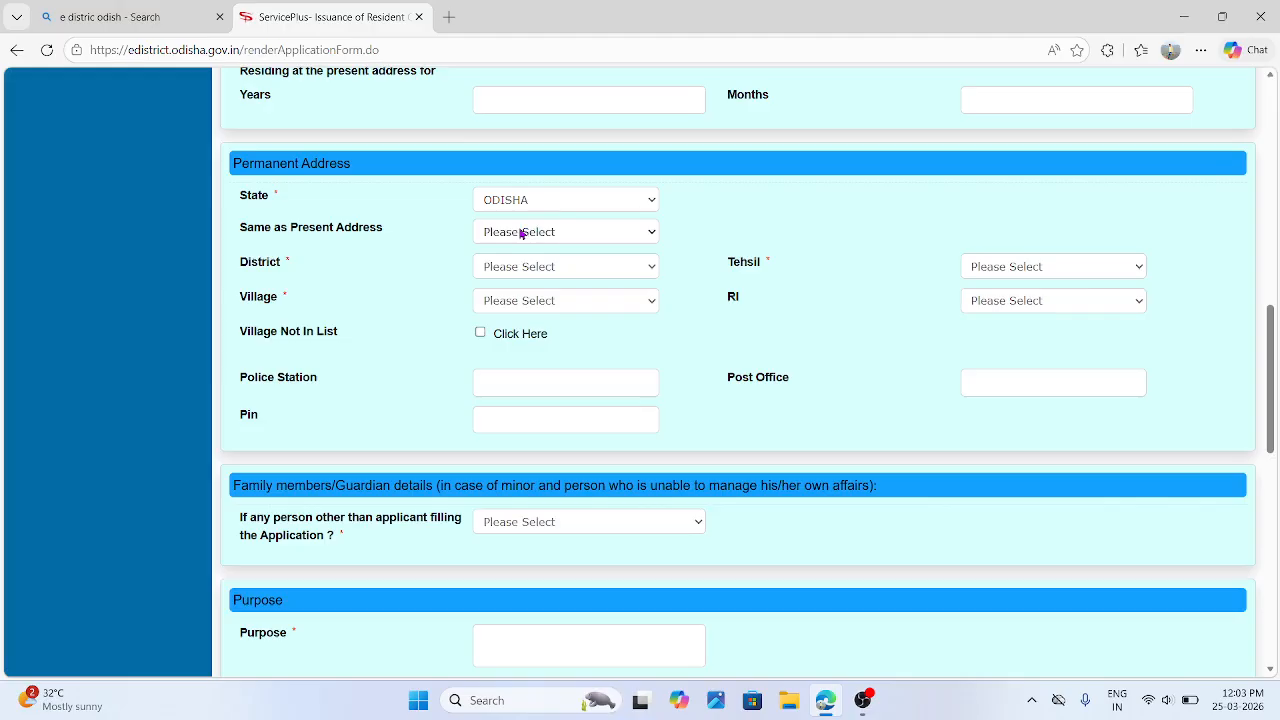
pyautogui.scroll(3, 520, 234)
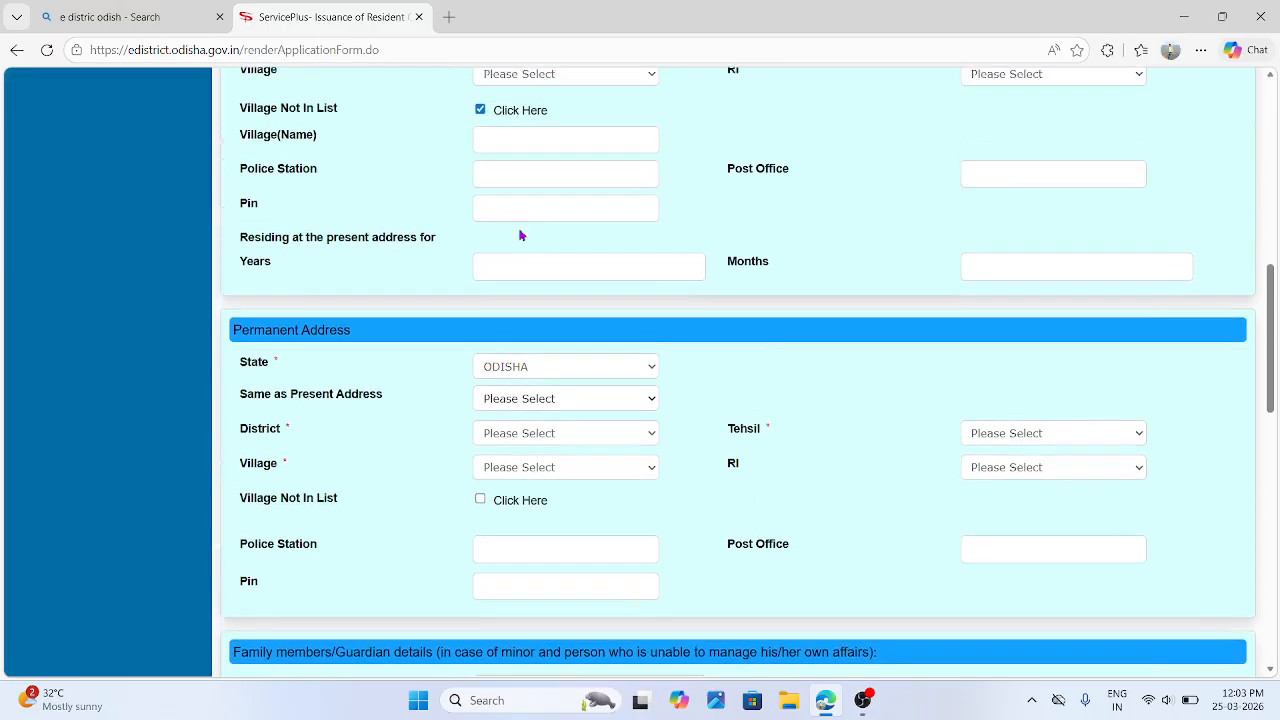
pyautogui.scroll(-3, 520, 234)
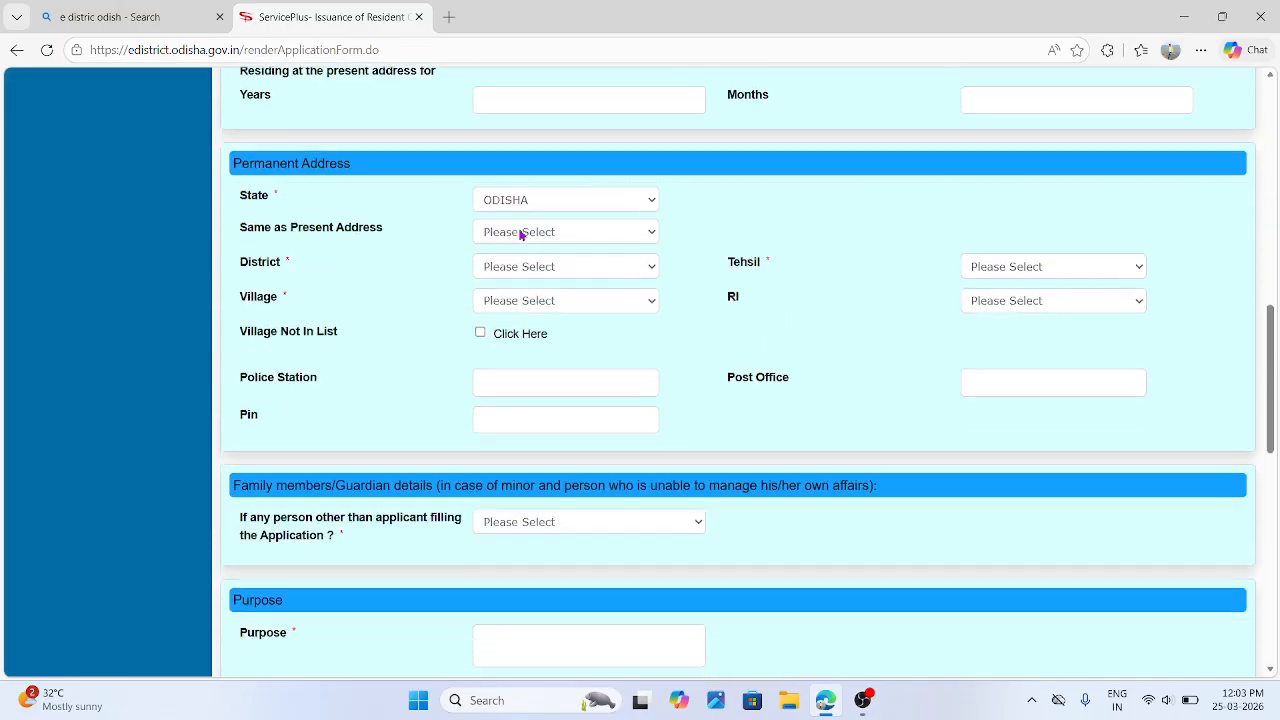
pyautogui.click(585, 240)
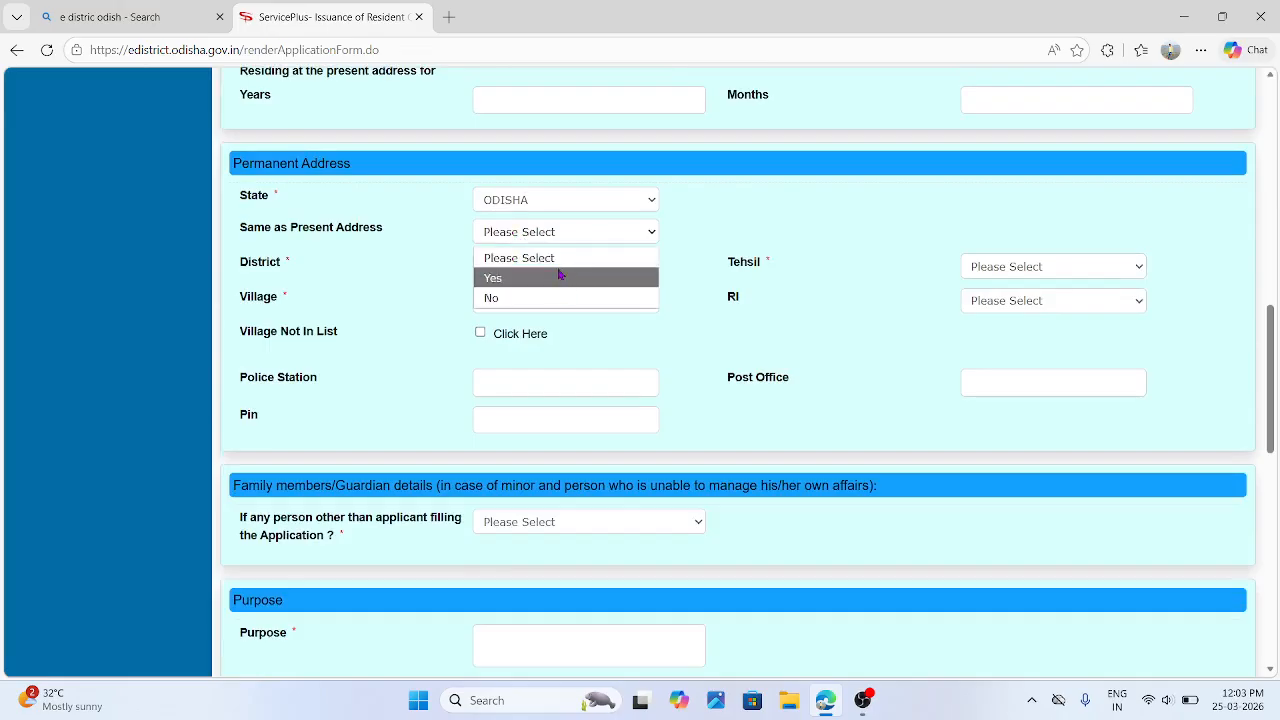
pyautogui.click(559, 277)
pyautogui.click(566, 240)
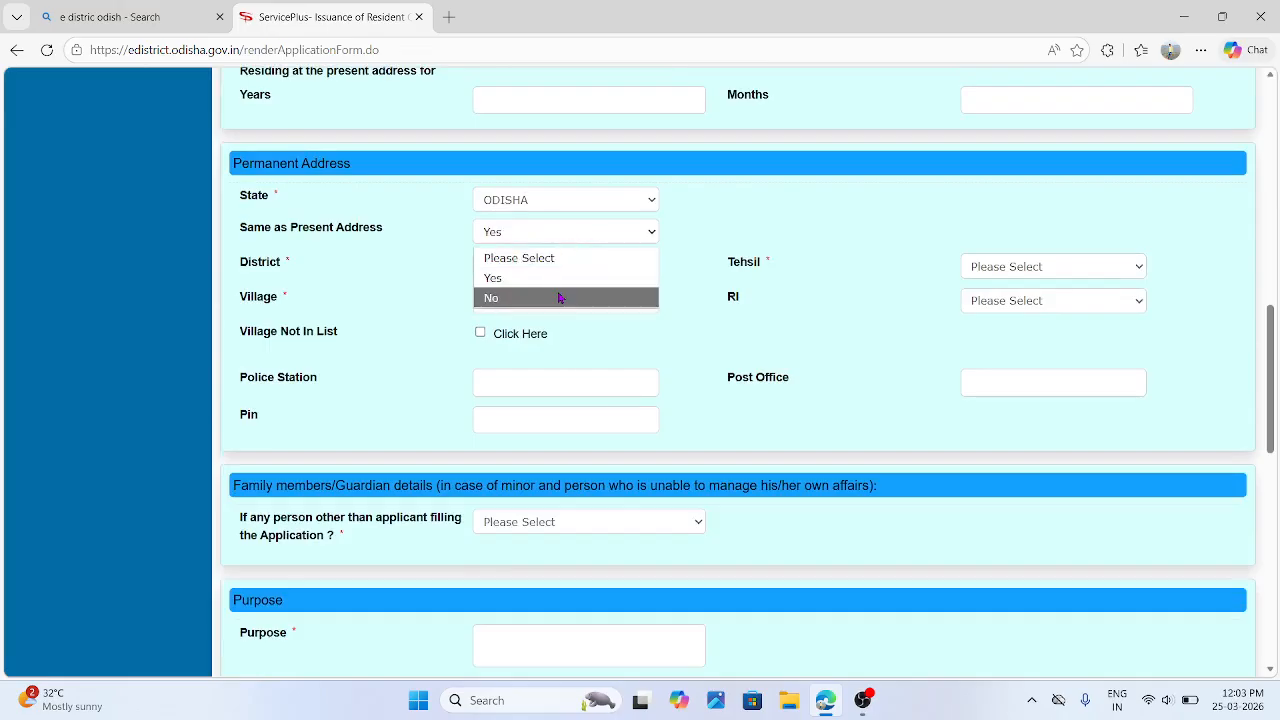
pyautogui.click(559, 258)
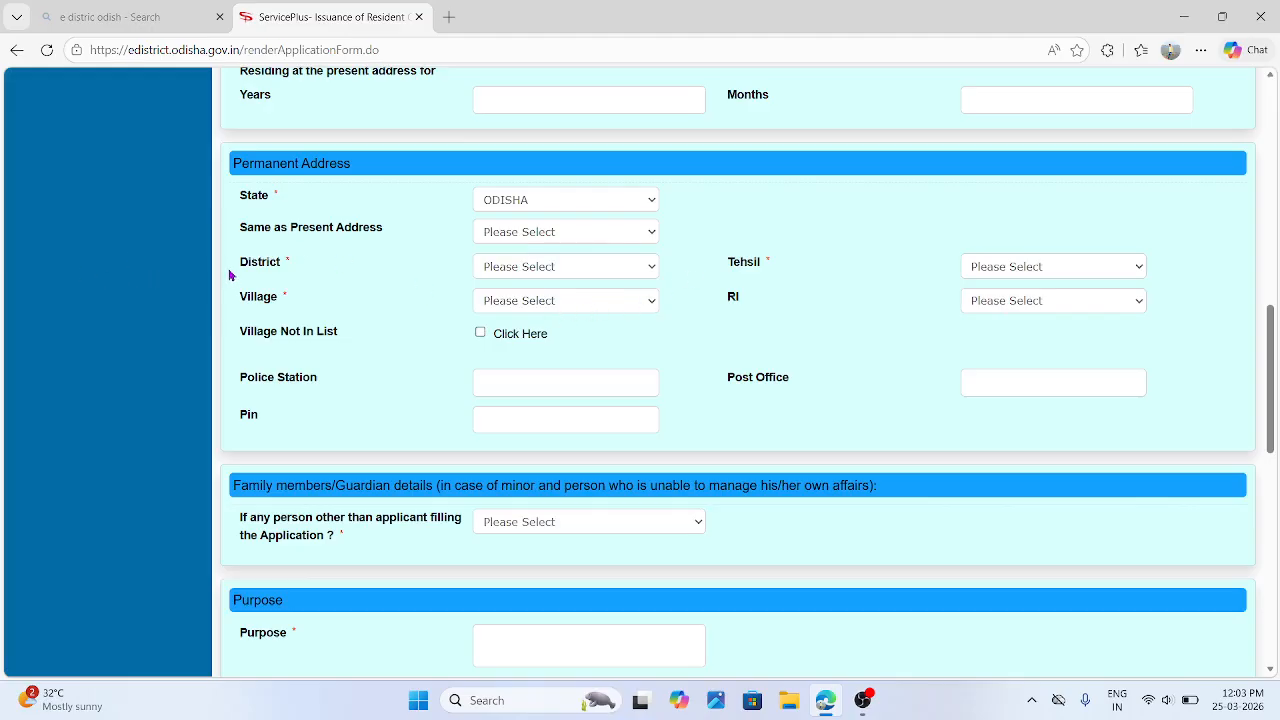
pyautogui.moveTo(265, 267); pyautogui.dragTo(290, 262)
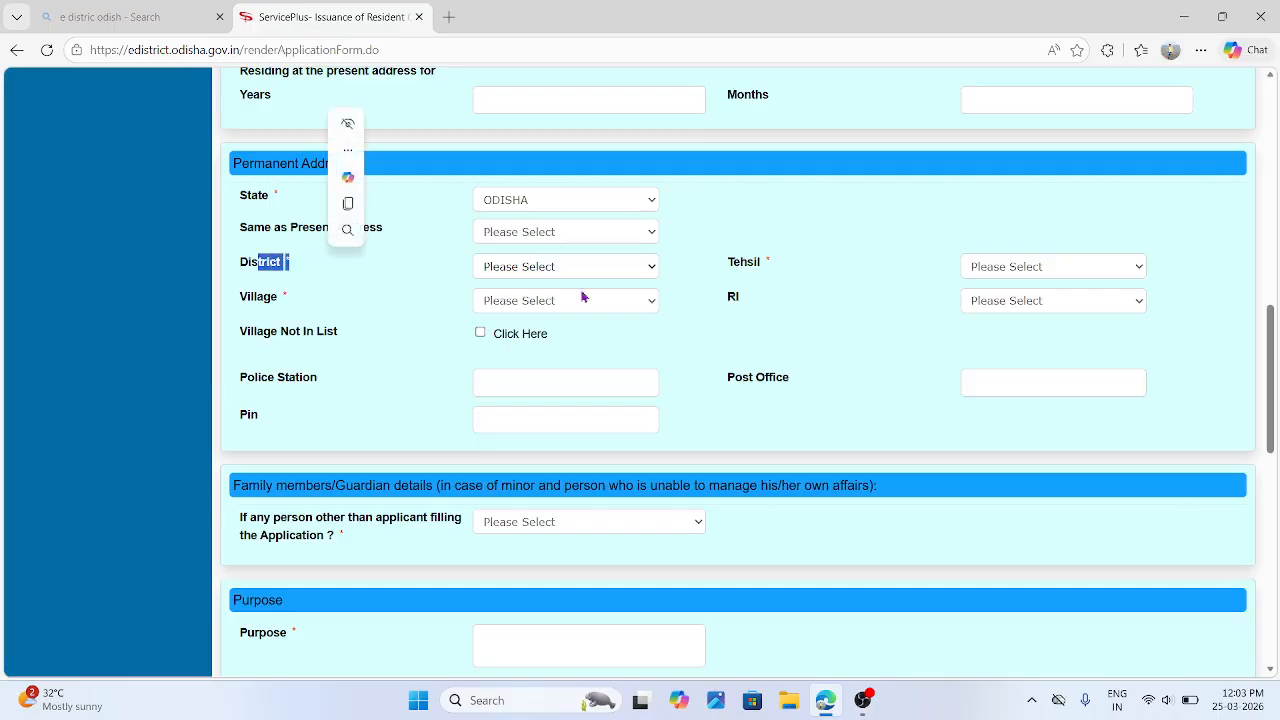
pyautogui.click(722, 265)
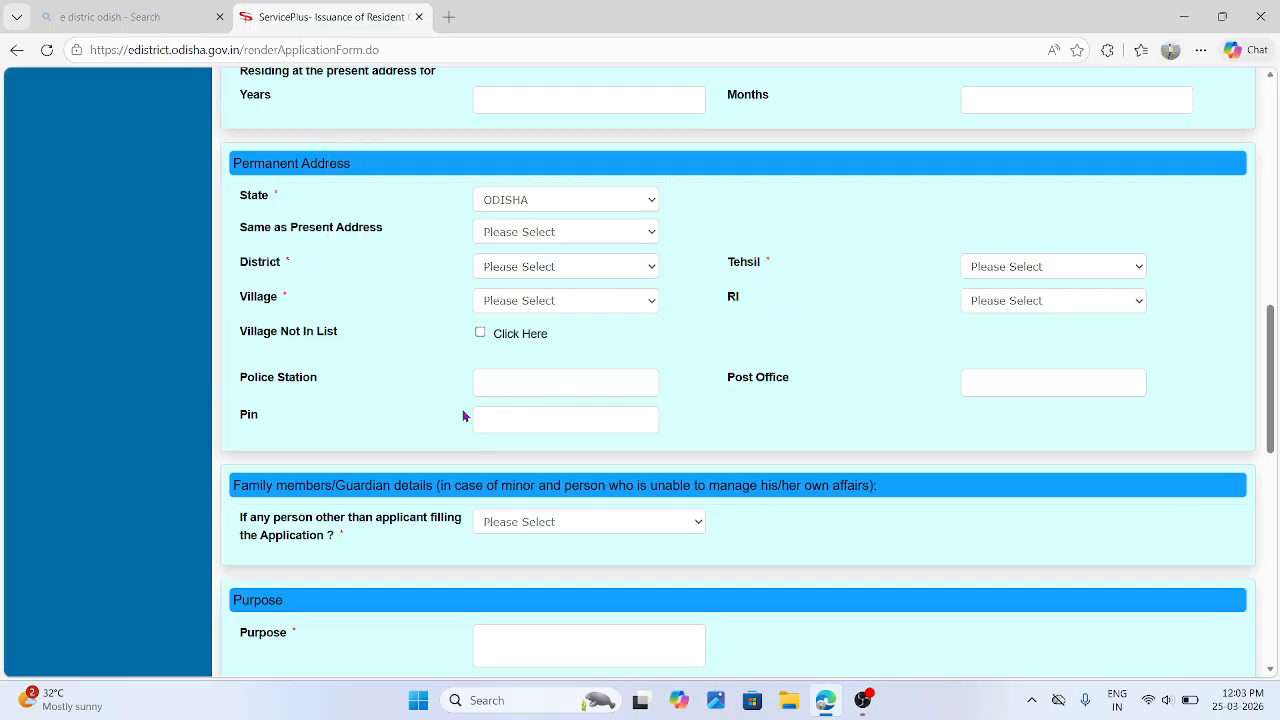
# Step: Set the question about a person other than the applicant filling the application to Yes in the Family members/Guardian section
pyautogui.scroll(-2, 425, 394)
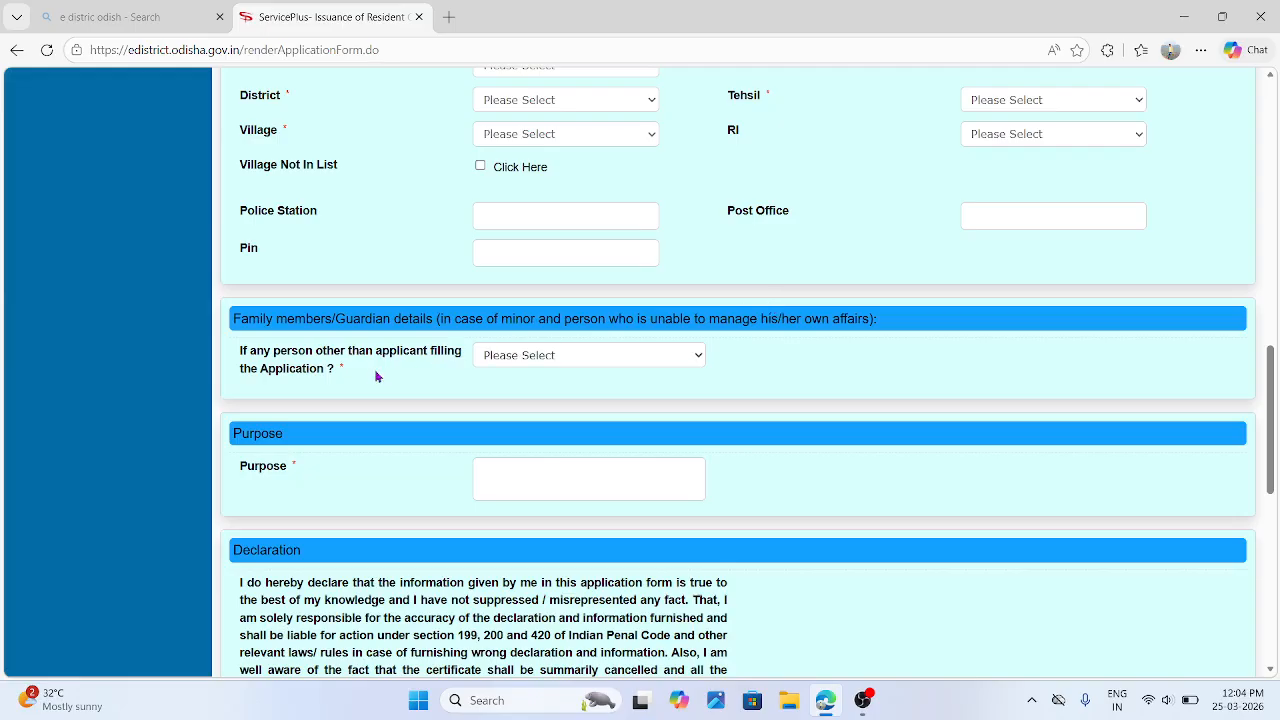
pyautogui.click(525, 358)
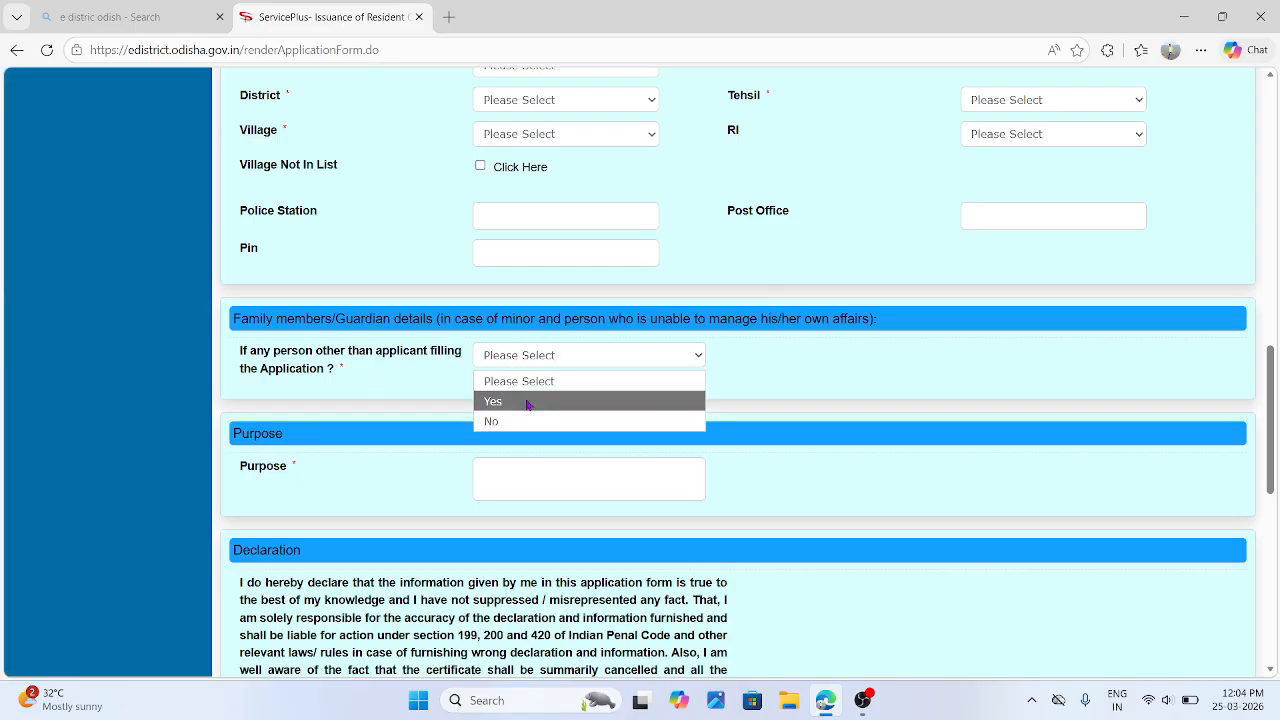
pyautogui.click(527, 400)
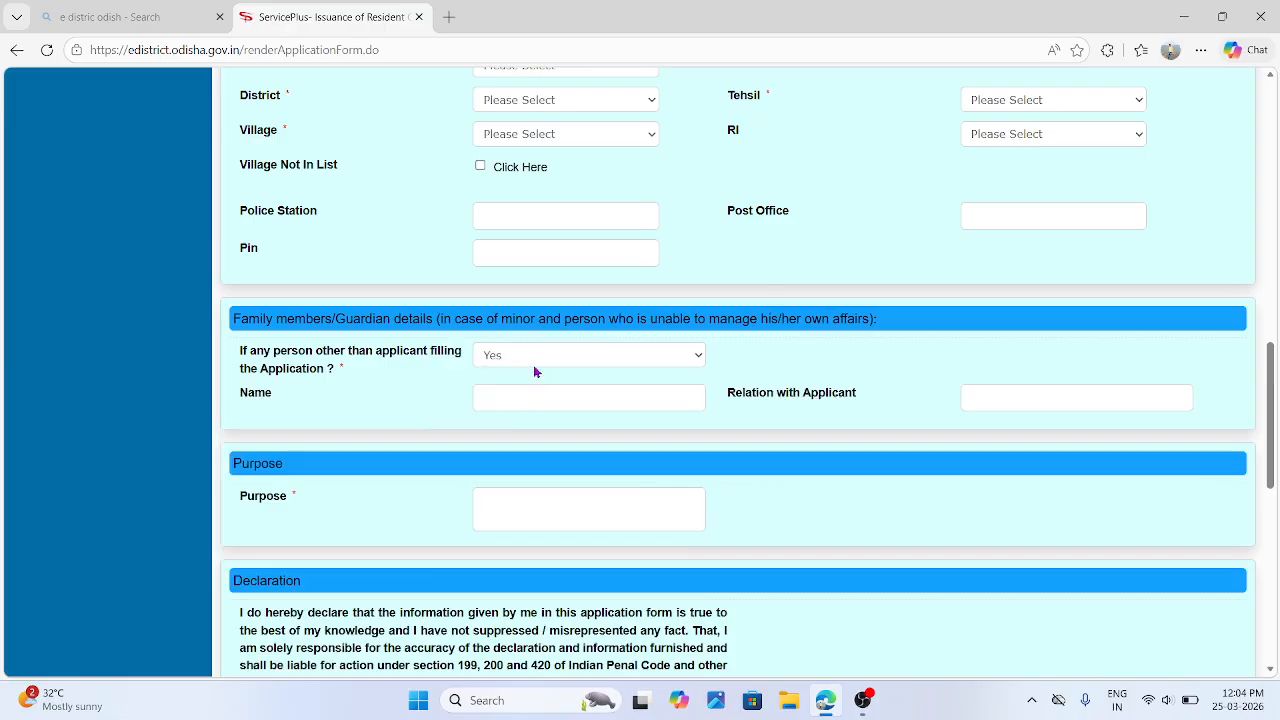
pyautogui.click(533, 357)
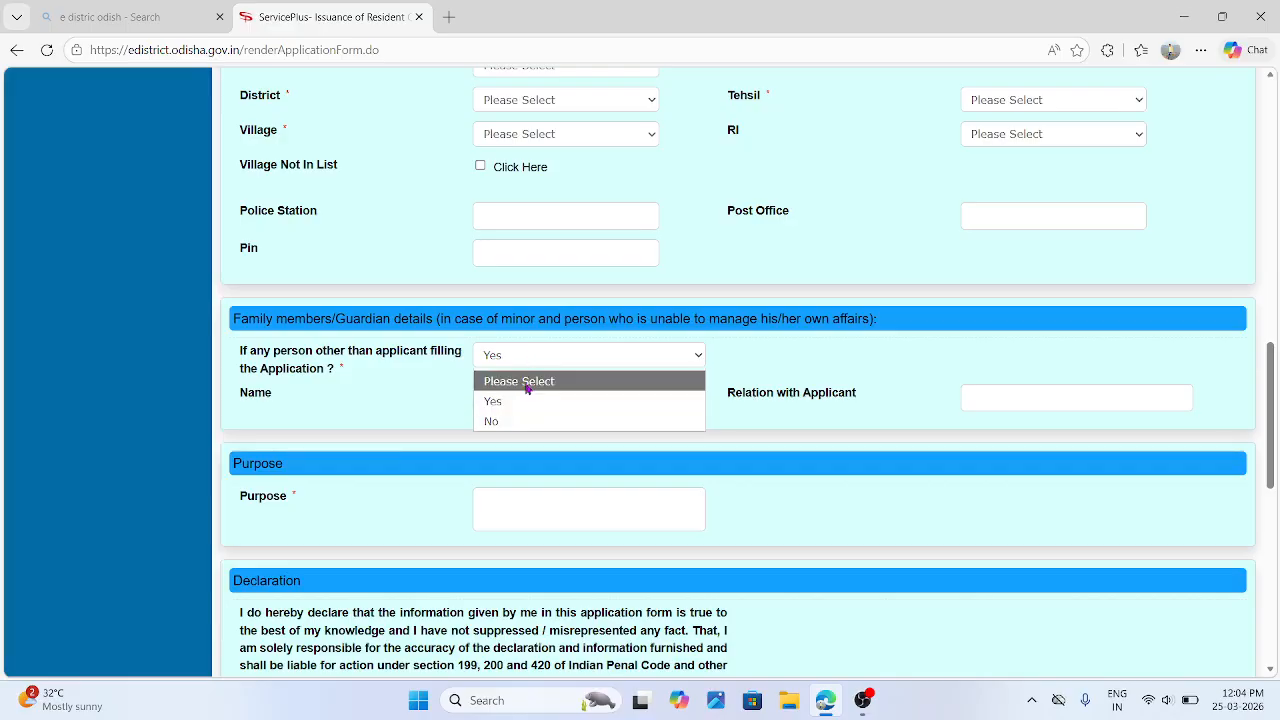
pyautogui.click(527, 386)
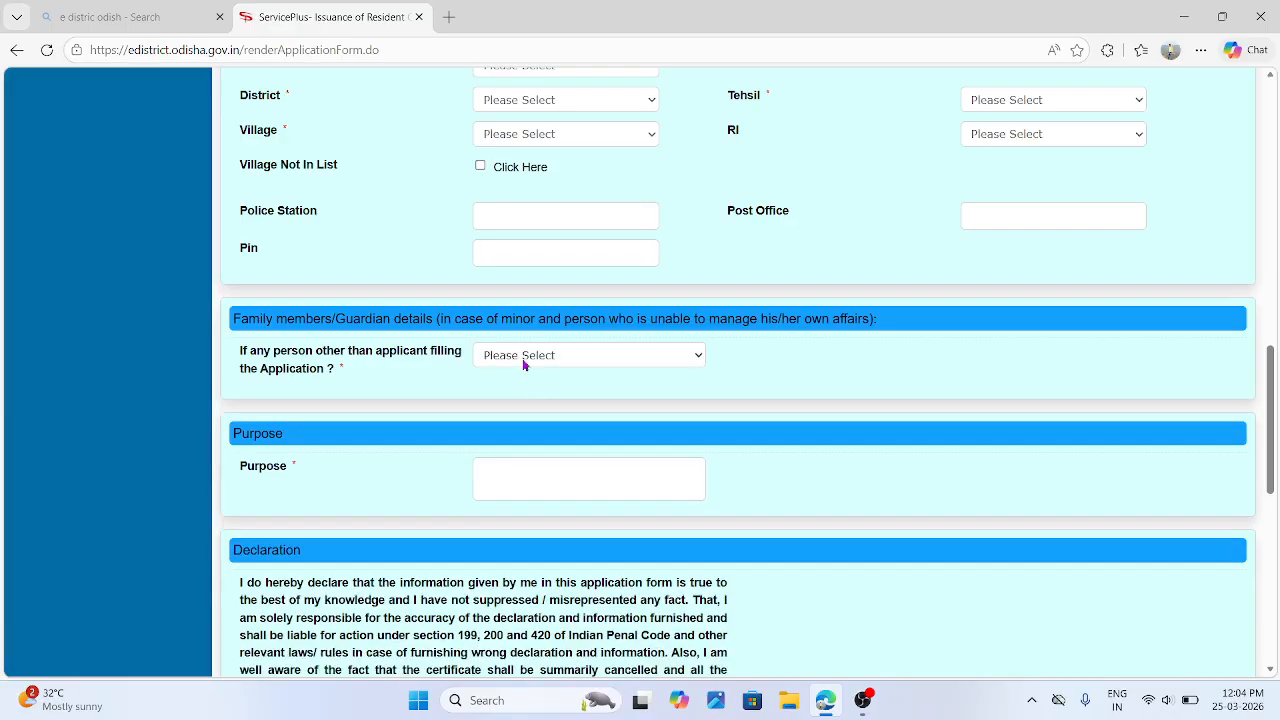
pyautogui.click(523, 360)
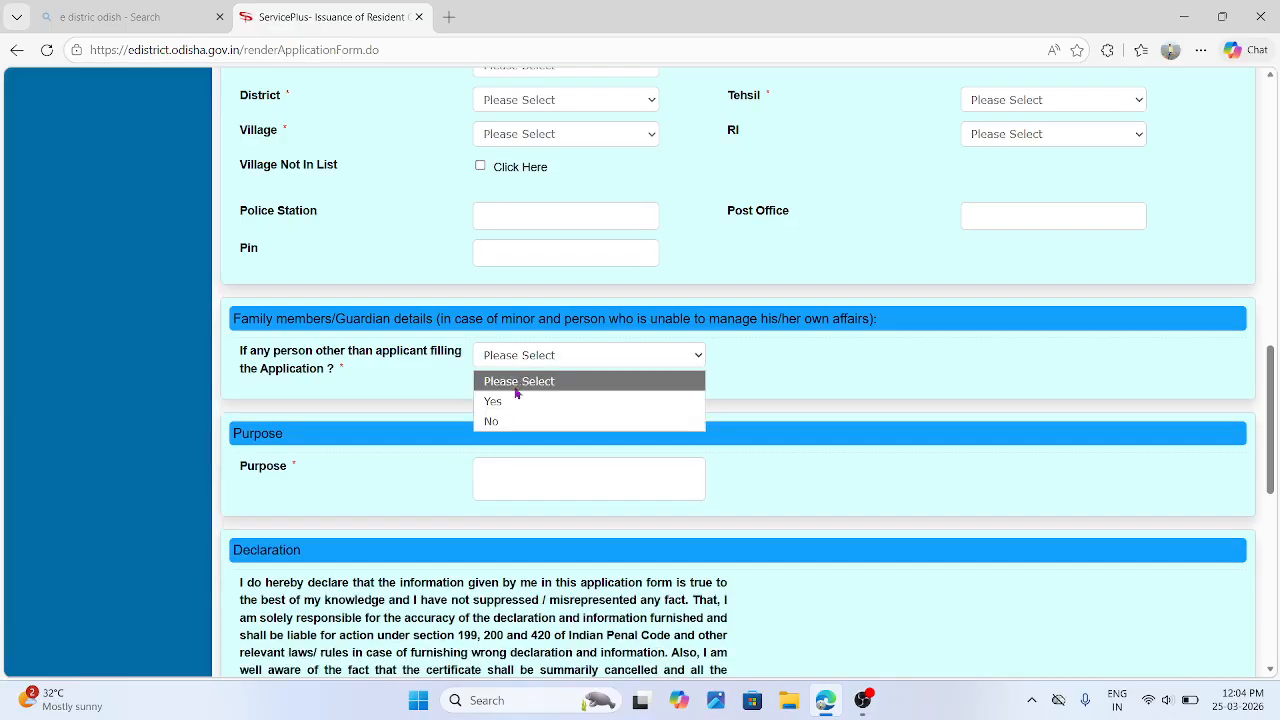
pyautogui.click(517, 396)
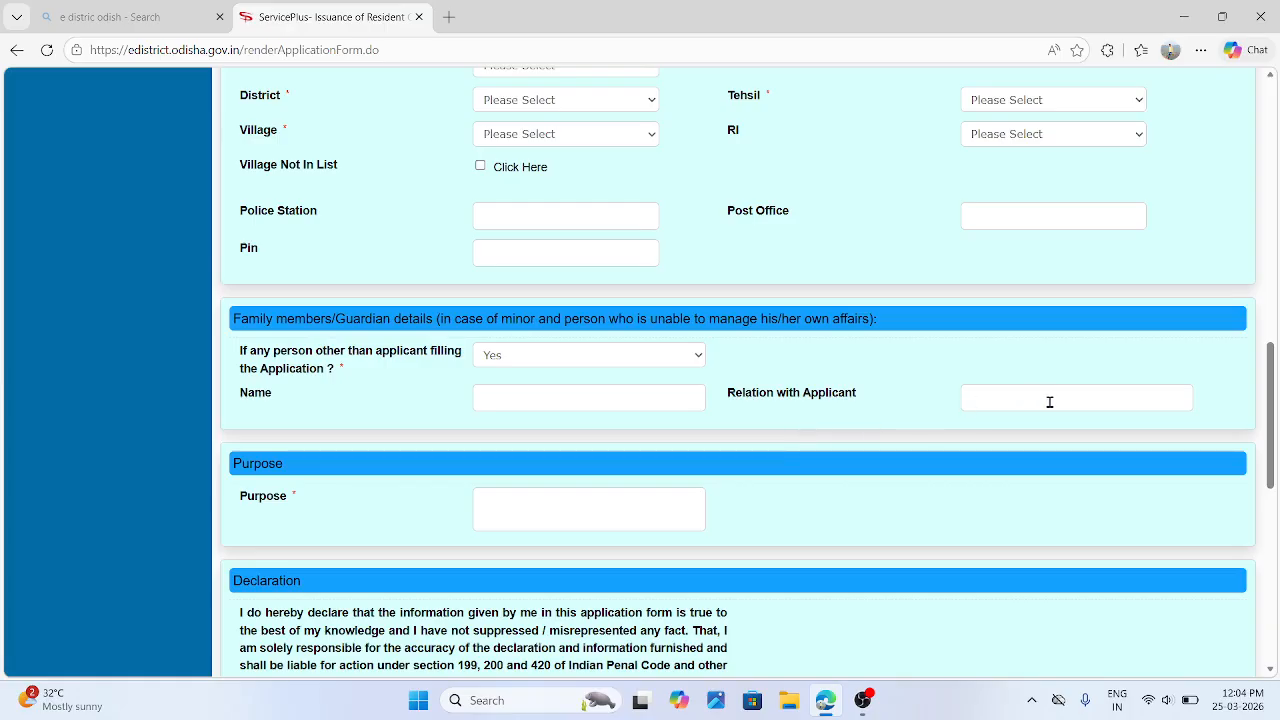
# Step: Examine the Purpose, Declaration, Place, Applied to the Office and word verification fields in the rest of the form
pyautogui.scroll(-2, 622, 420)
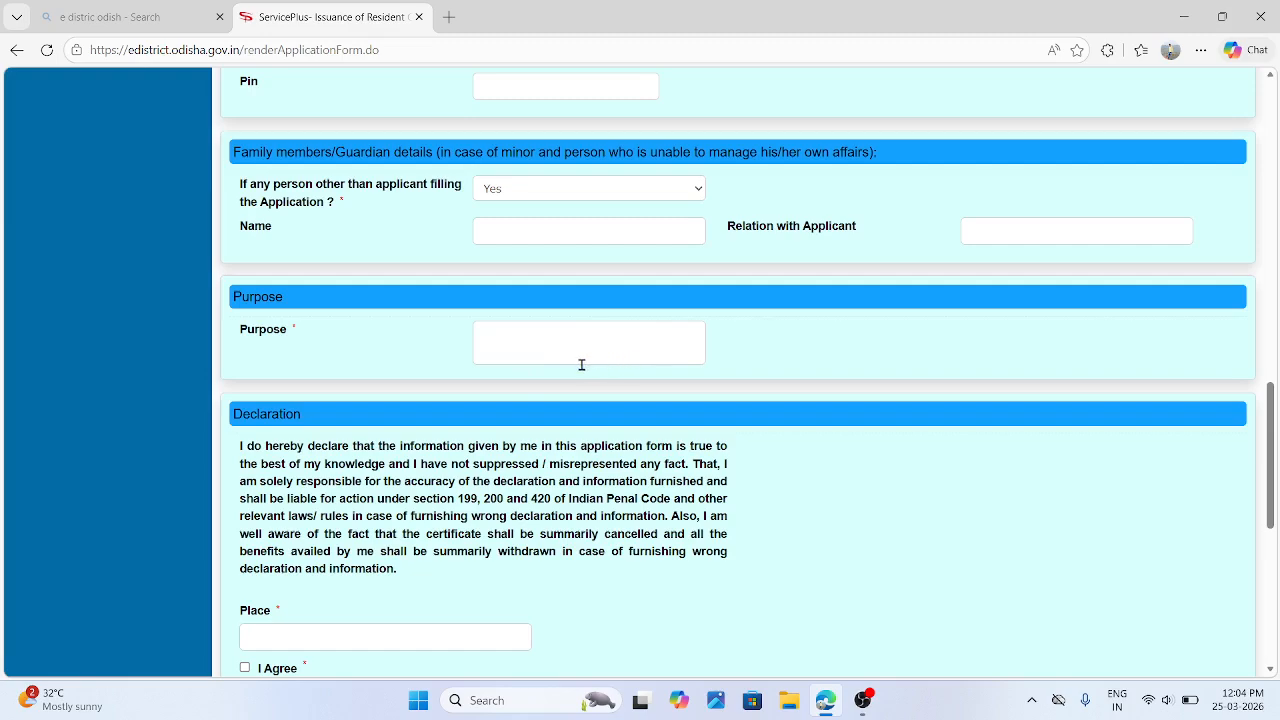
pyautogui.scroll(-1, 580, 363)
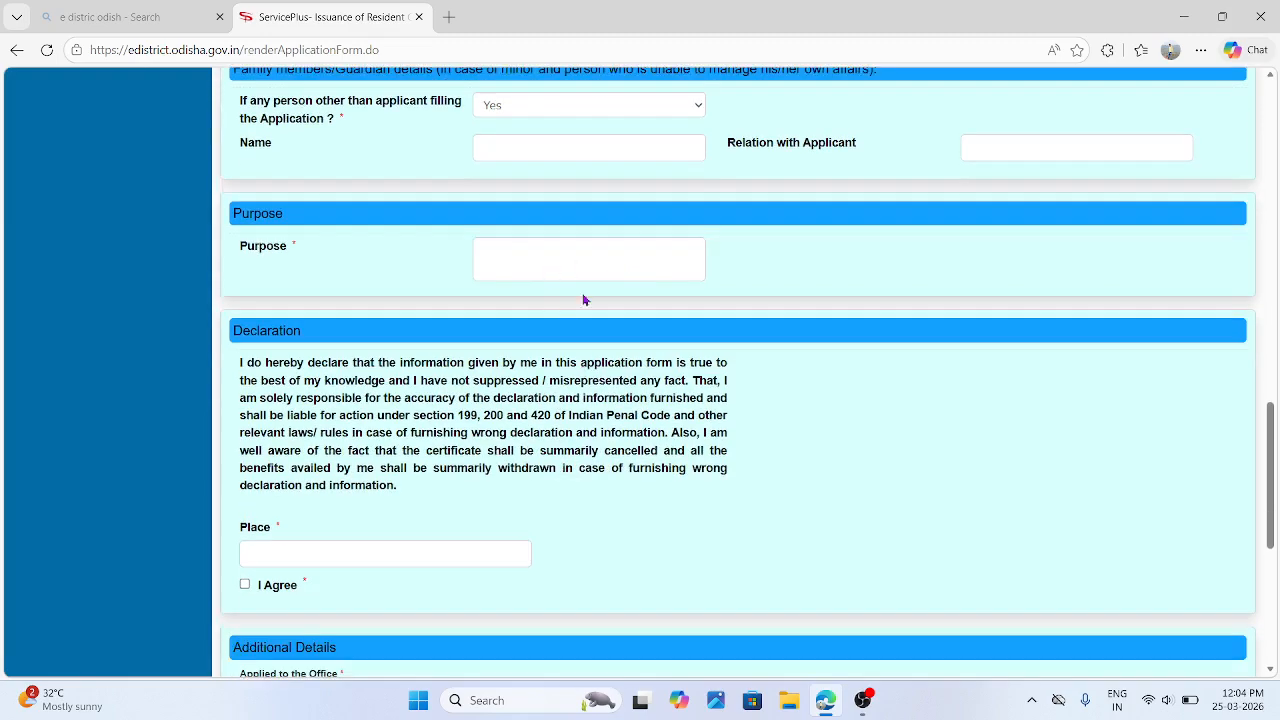
pyautogui.scroll(-1, 312, 552)
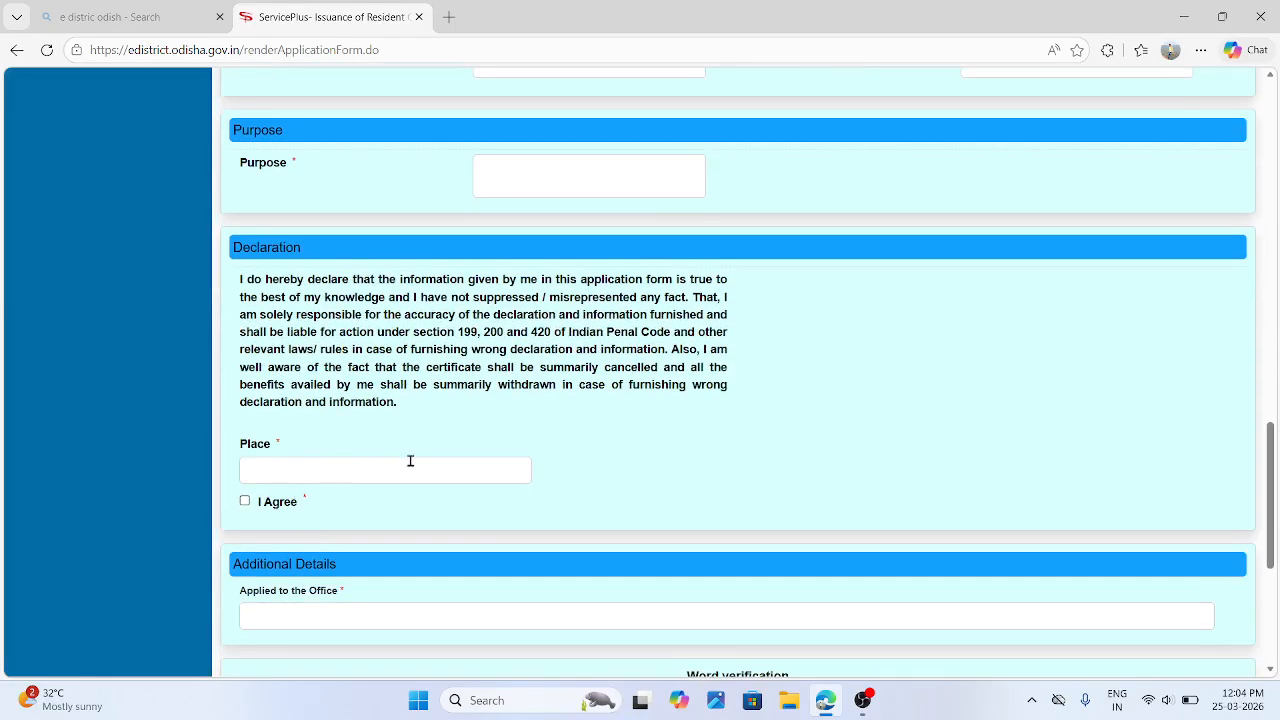
pyautogui.scroll(-4, 440, 486)
pyautogui.scroll(1, 697, 401)
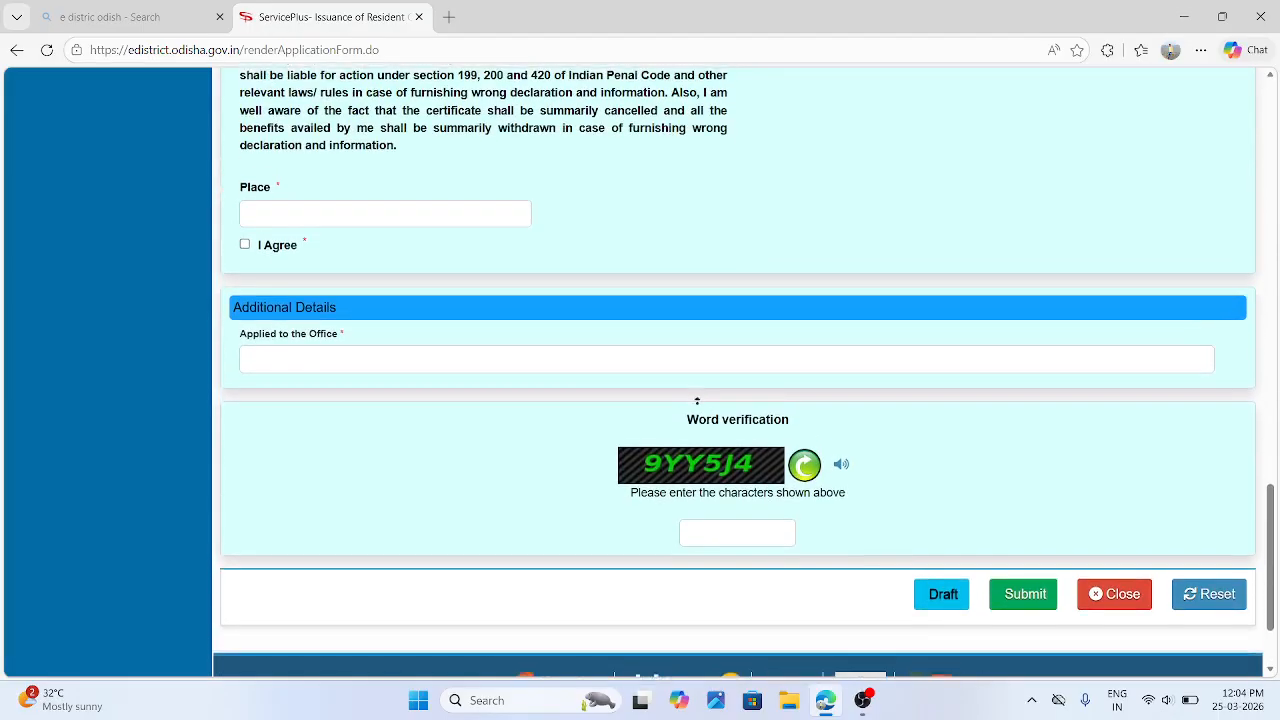
pyautogui.scroll(-2, 762, 526)
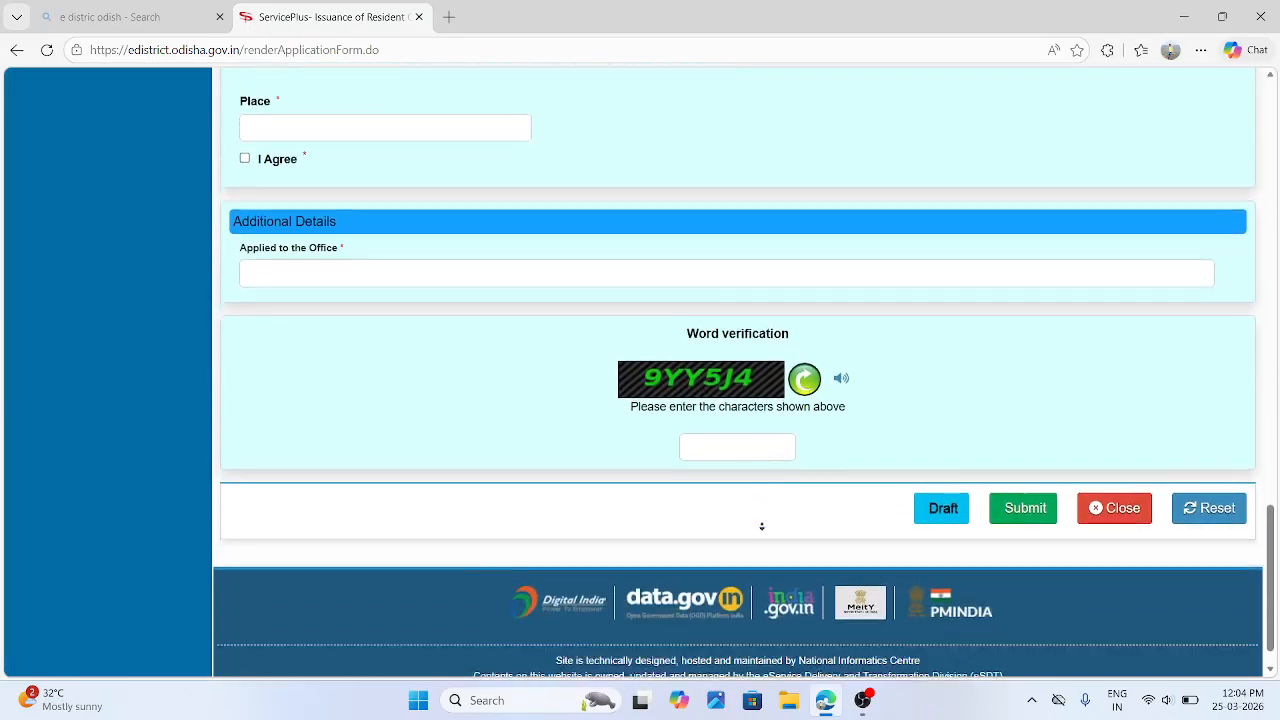
pyautogui.scroll(-1, 762, 526)
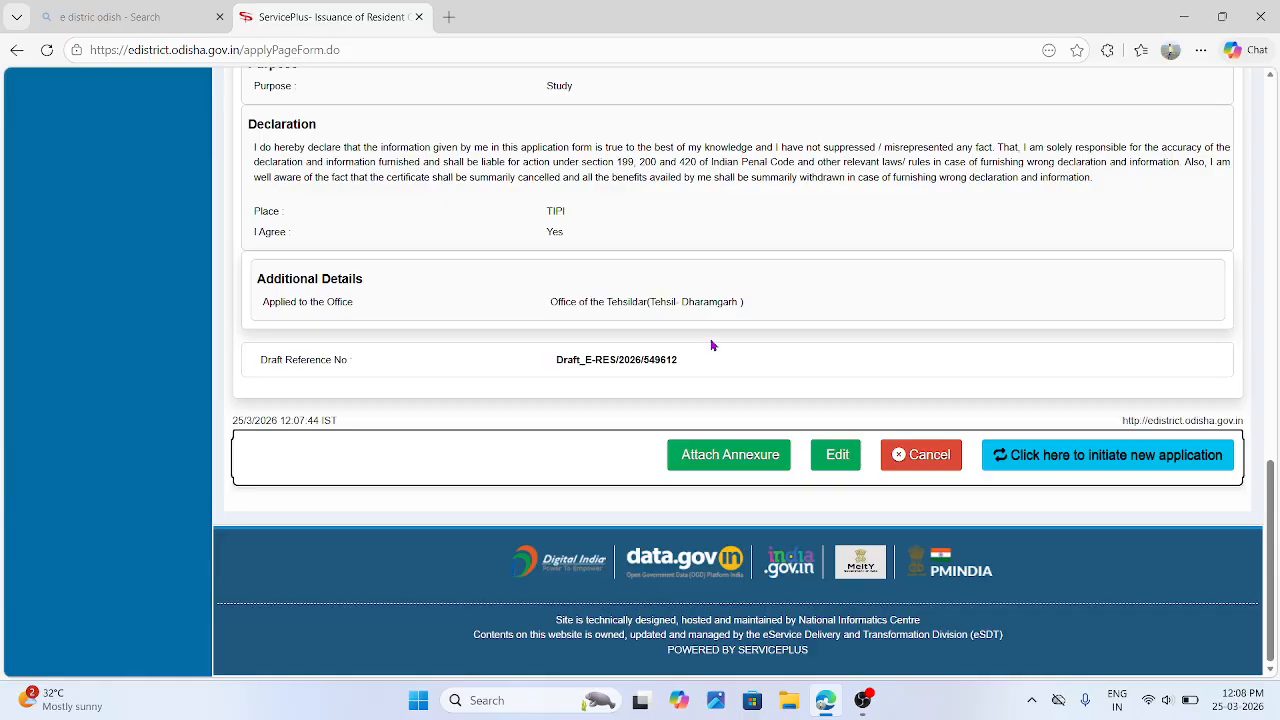
# Step: Open the annexure attachment for the application and set the enclosure documents to EPIC/Aadhaar Card and Other
pyautogui.click(717, 460)
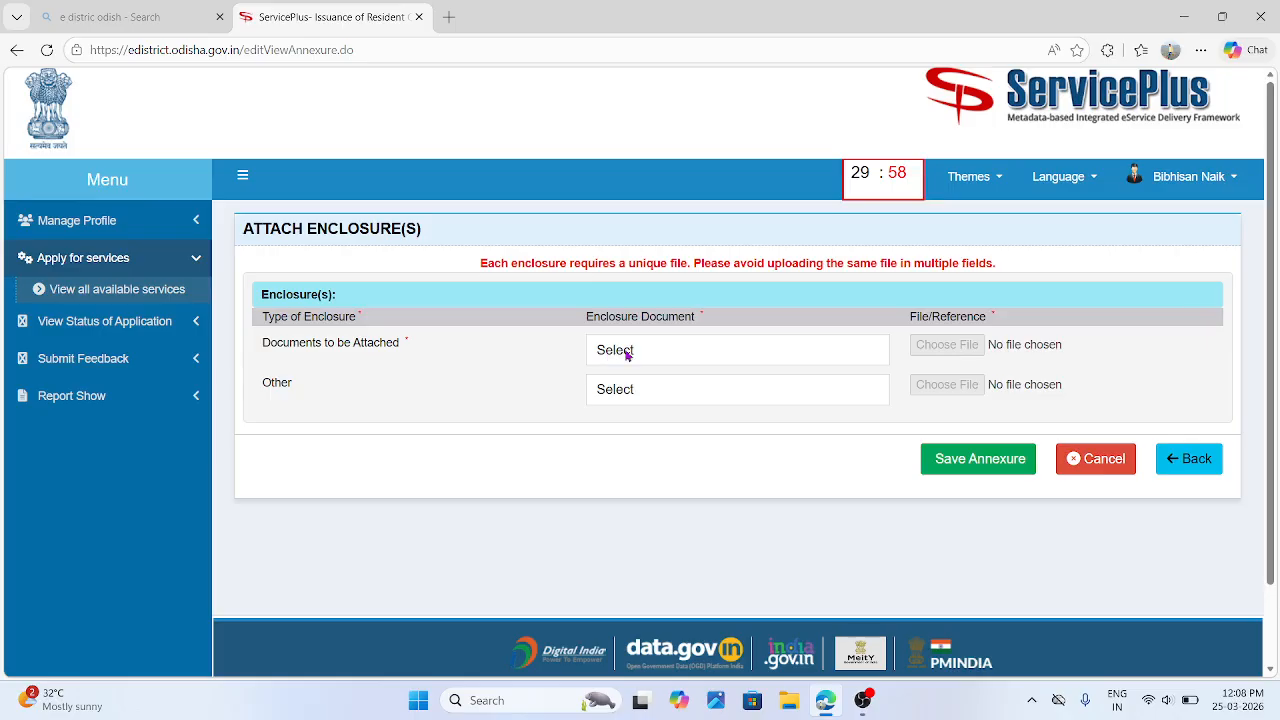
pyautogui.scroll(-1, 626, 350)
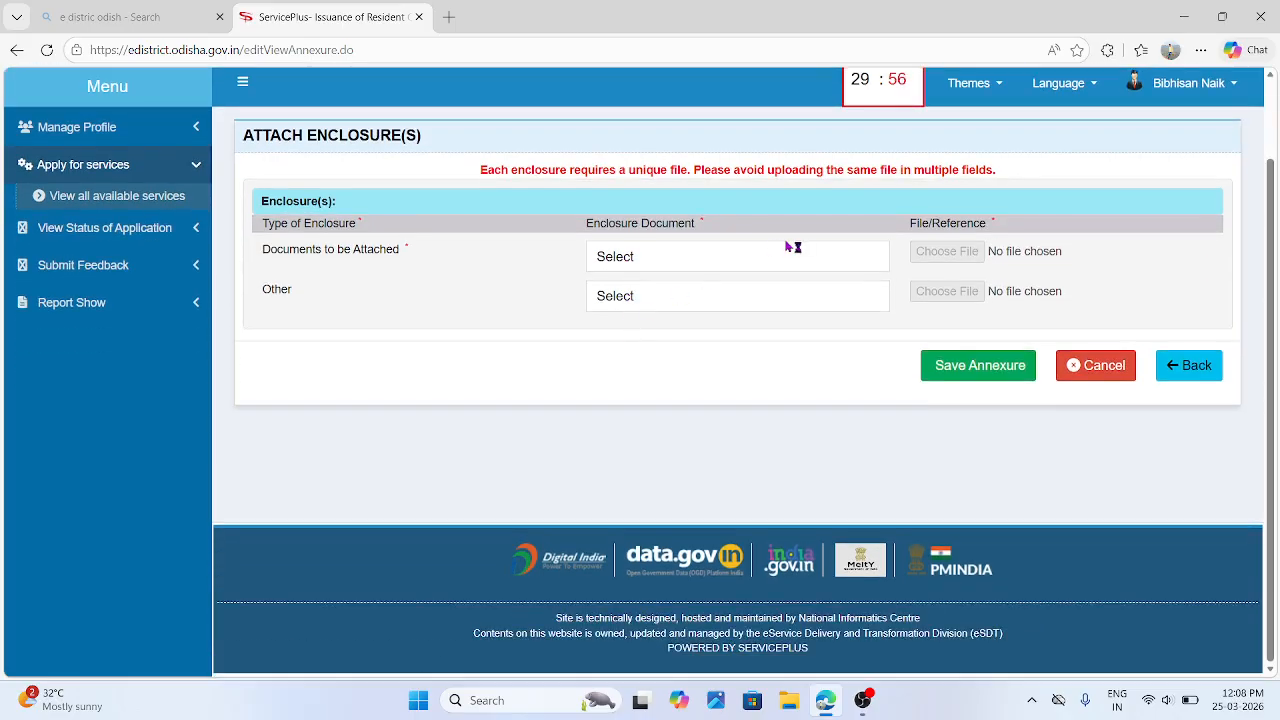
pyautogui.click(729, 257)
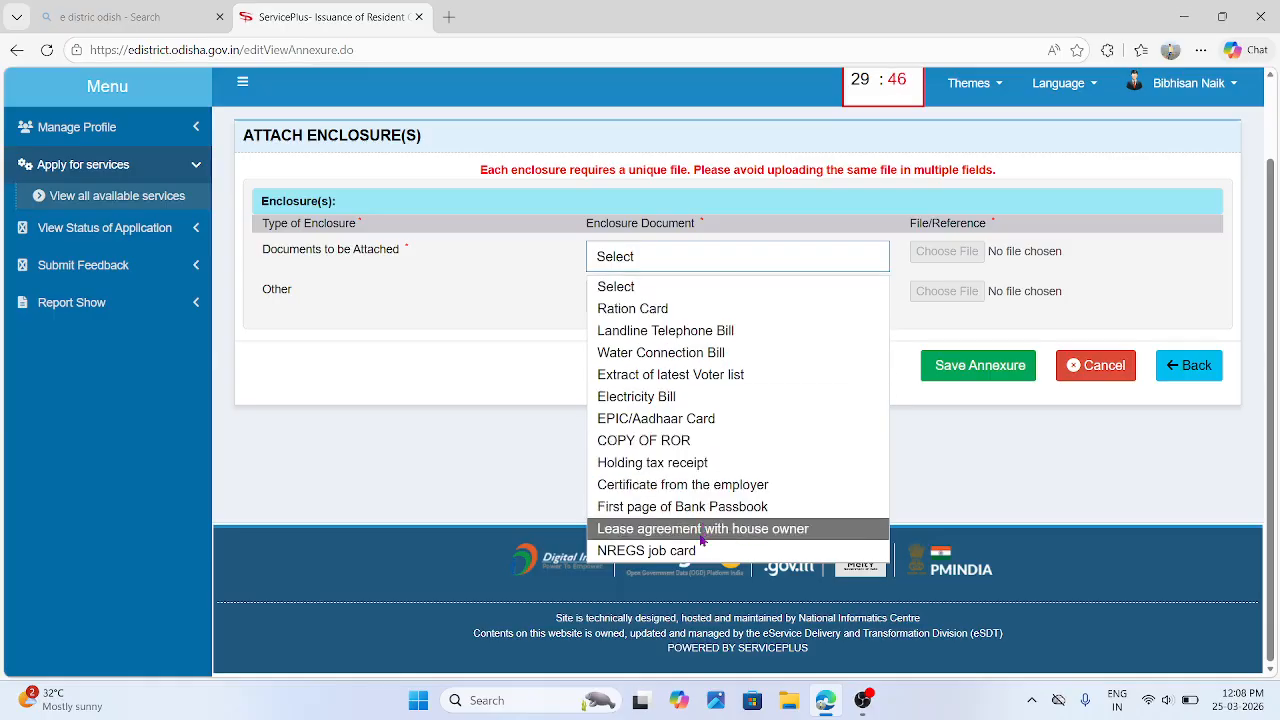
pyautogui.click(704, 421)
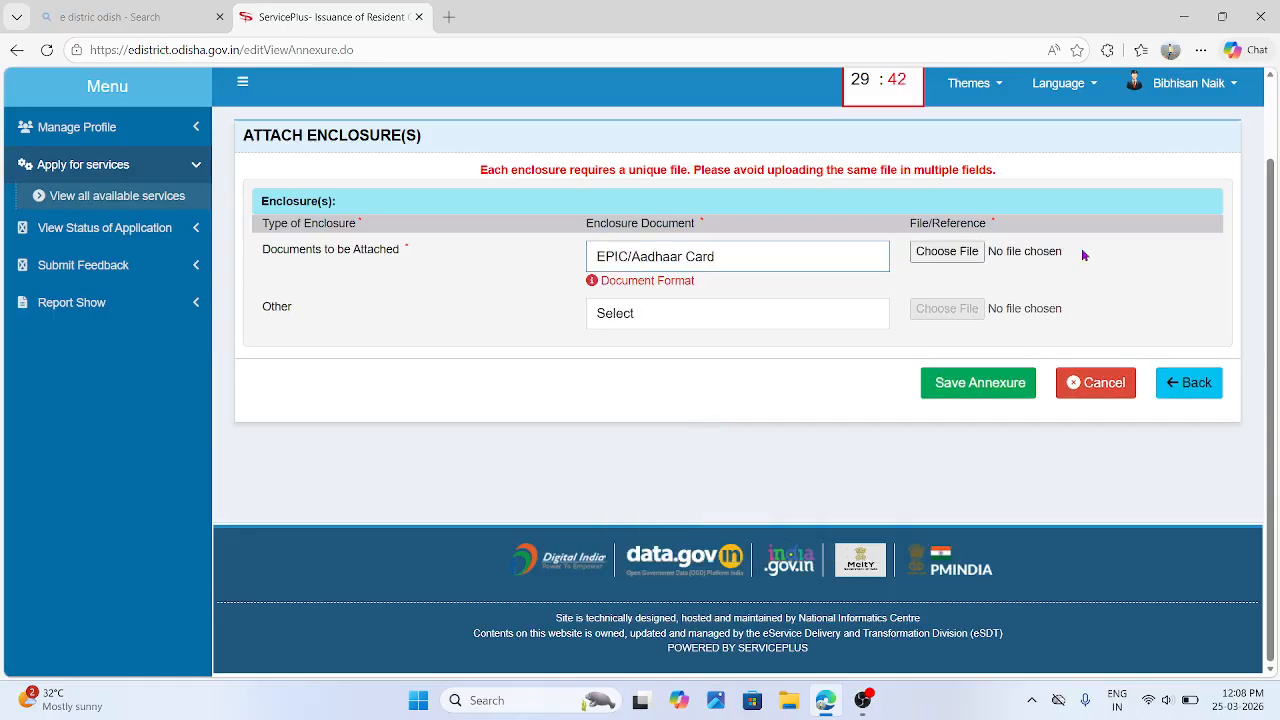
pyautogui.click(774, 316)
pyautogui.click(734, 366)
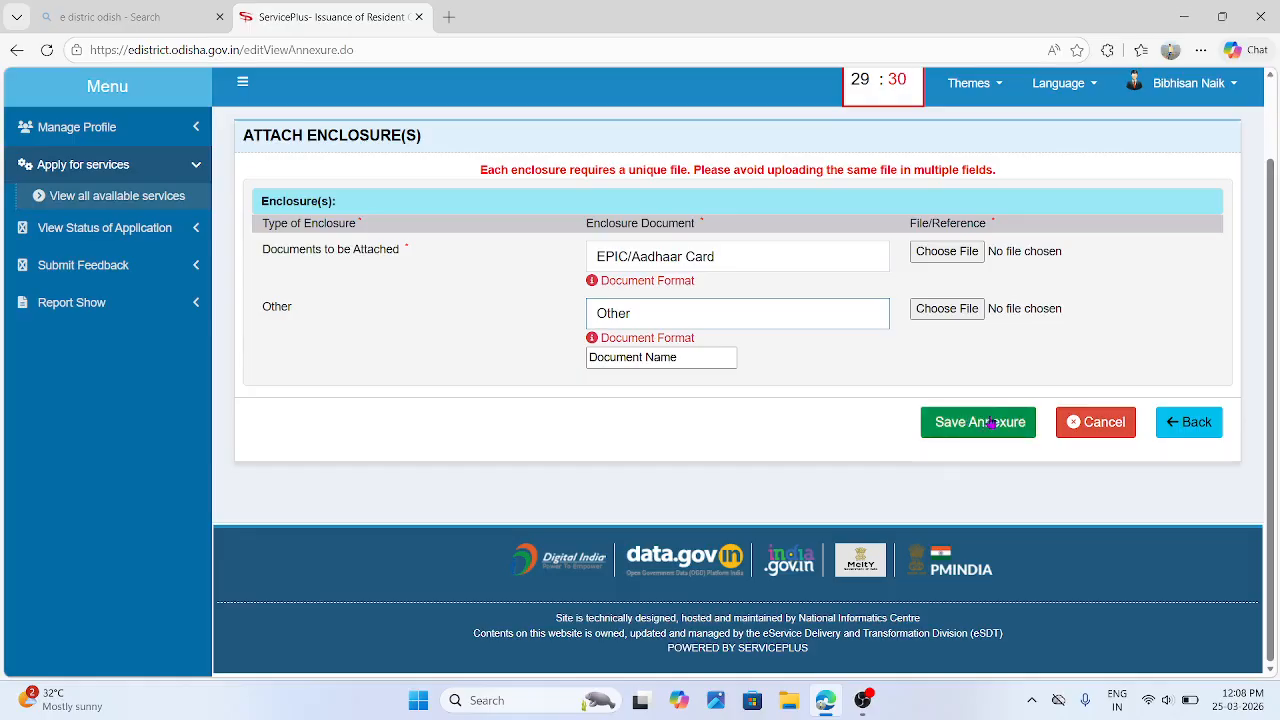
# Step: Save the annexure and review the Annexure List and Additional Details in the application preview
pyautogui.click(986, 423)
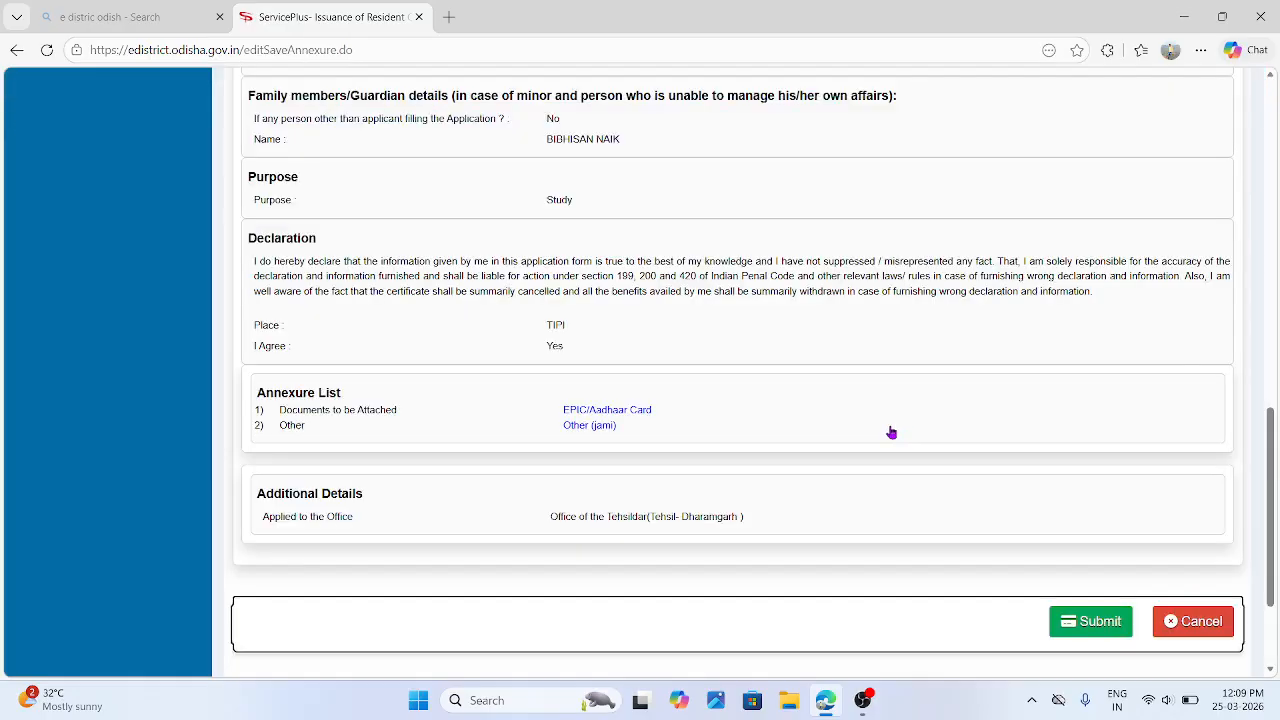
pyautogui.scroll(-2, 891, 432)
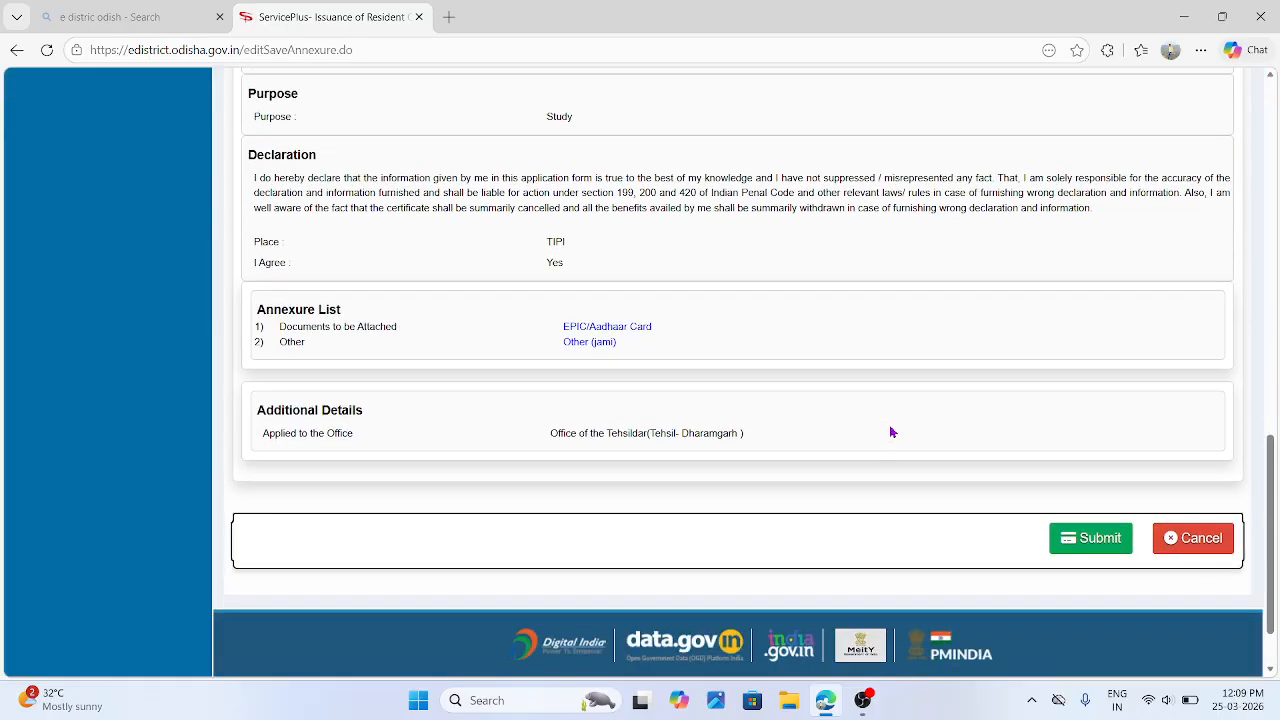